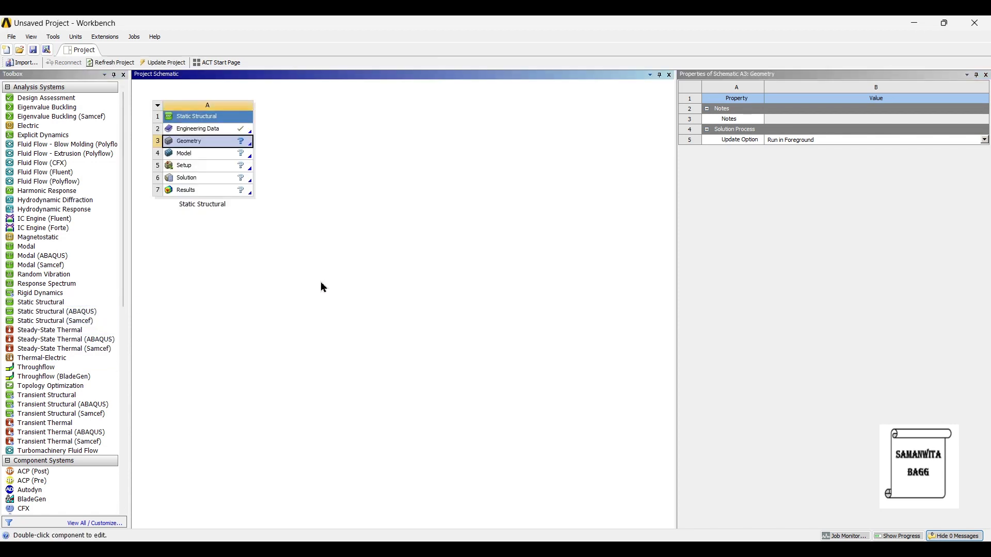
# Add Stainless Steel from the General Materials library to the Engineering Data, and update the project
pyautogui.doubleClick(201, 129)
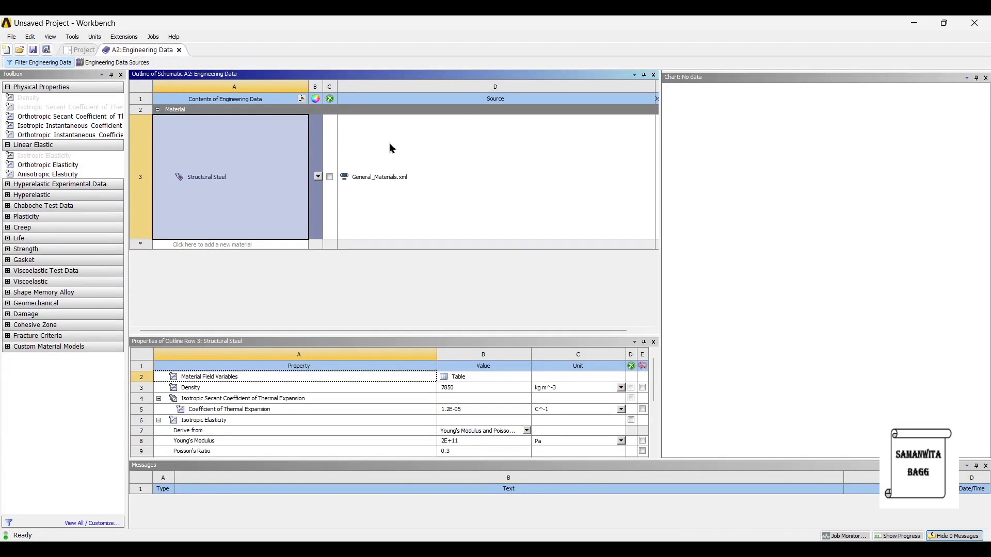
pyautogui.click(113, 63)
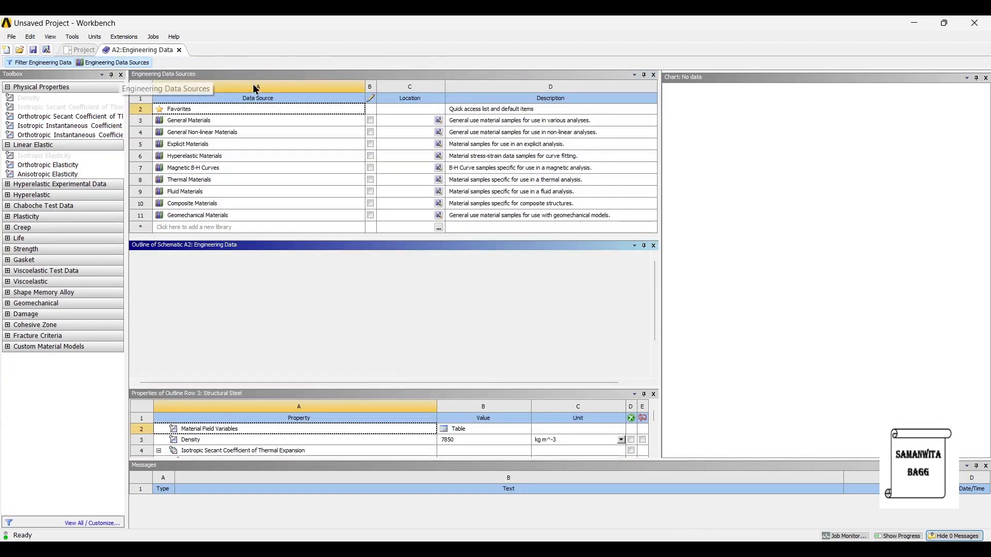
pyautogui.click(219, 123)
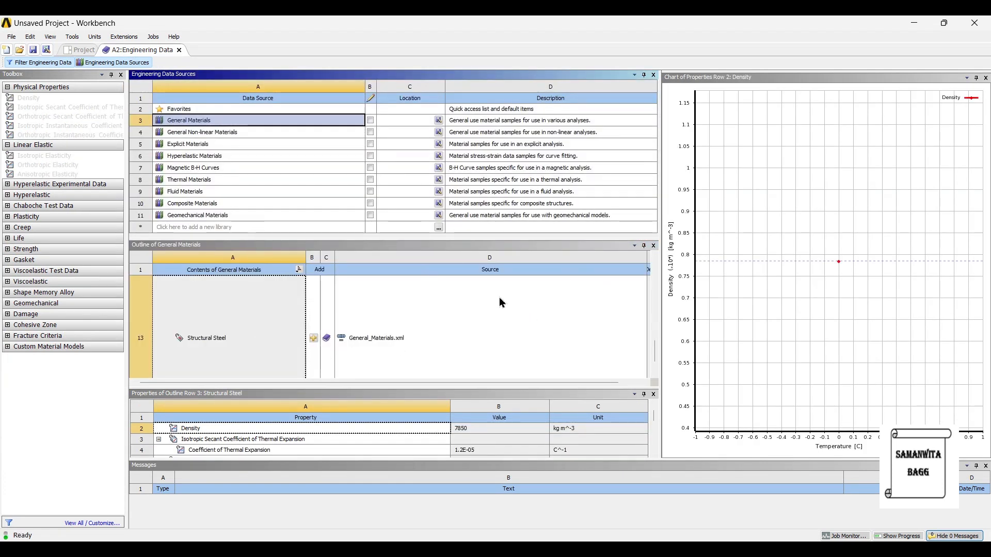
pyautogui.scroll(2, 654, 356)
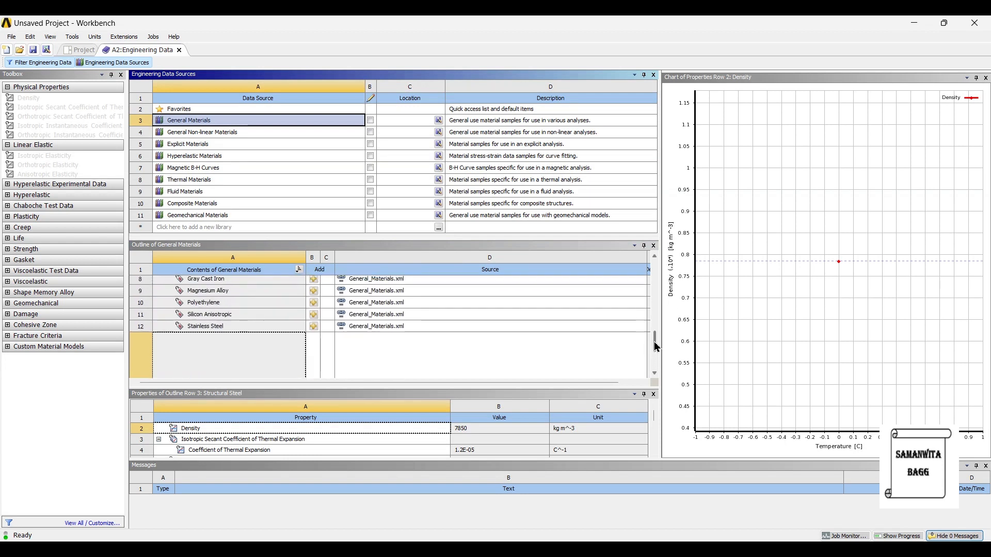
pyautogui.click(312, 356)
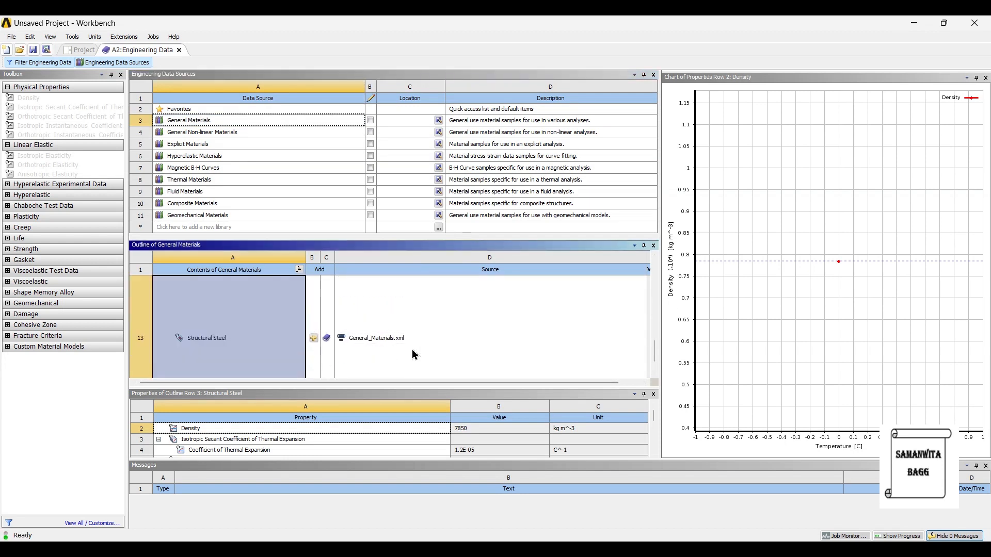
pyautogui.scroll(3, 491, 335)
pyautogui.scroll(-2, 367, 333)
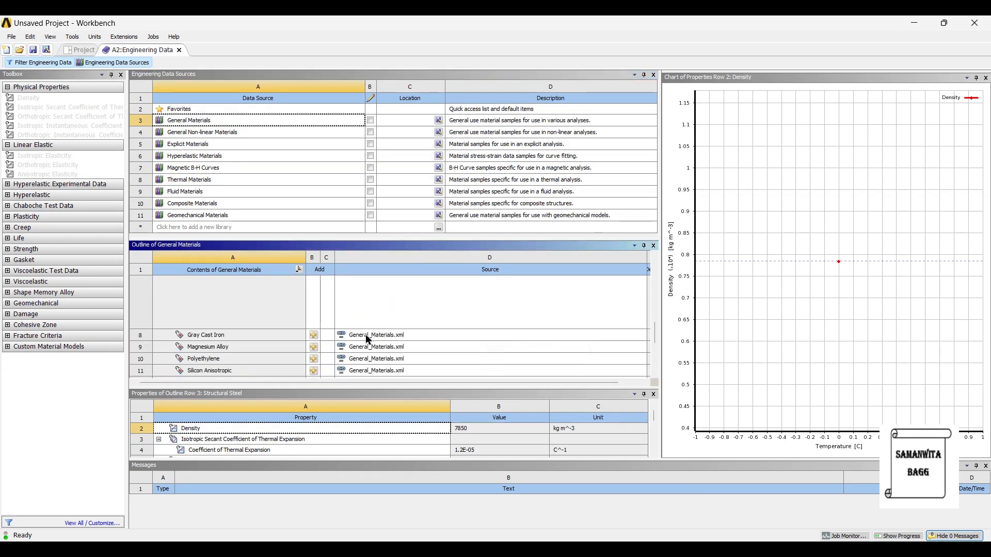
pyautogui.click(72, 49)
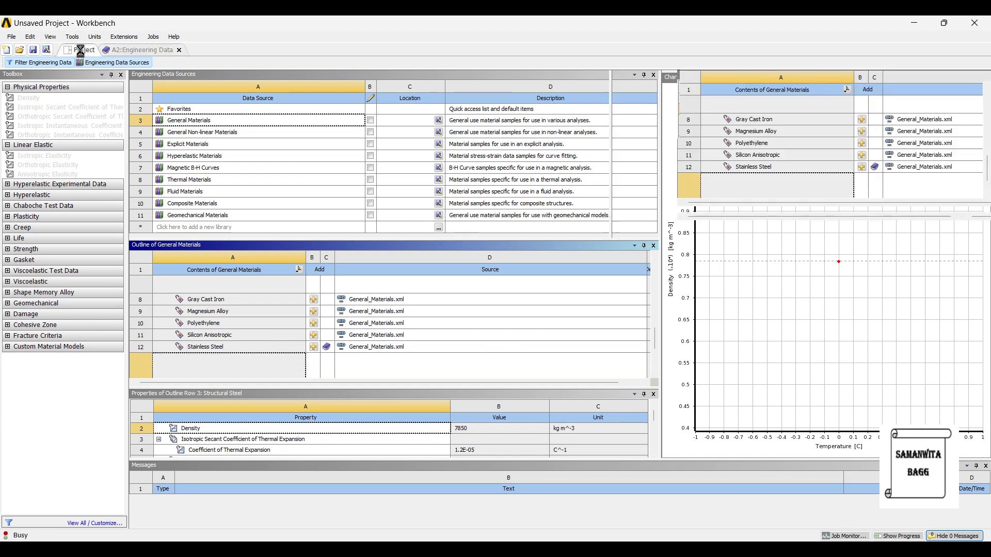
pyautogui.click(167, 62)
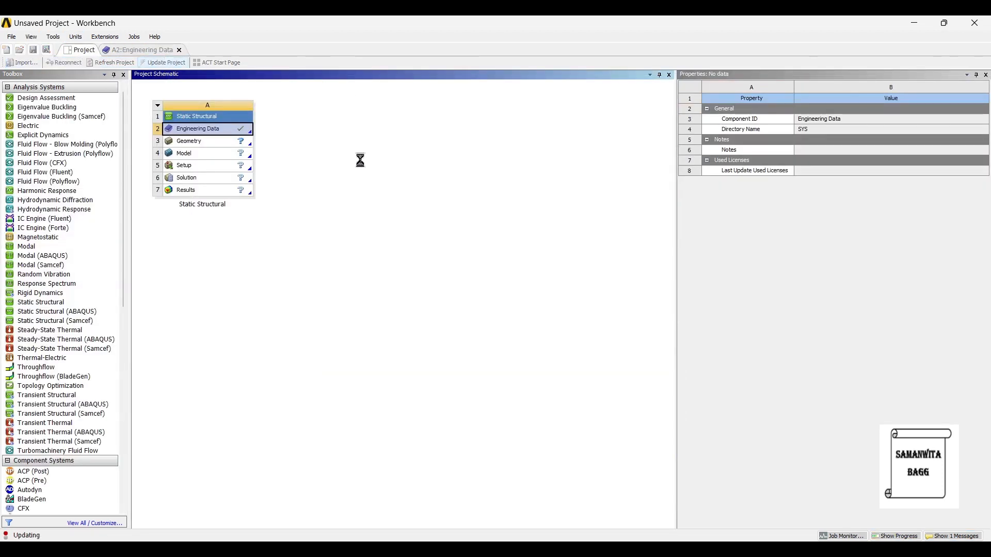
# Import Spanner.IGS from the COMBINATION SPANNER folder as the geometry of the Static Structural system
pyautogui.click(203, 145)
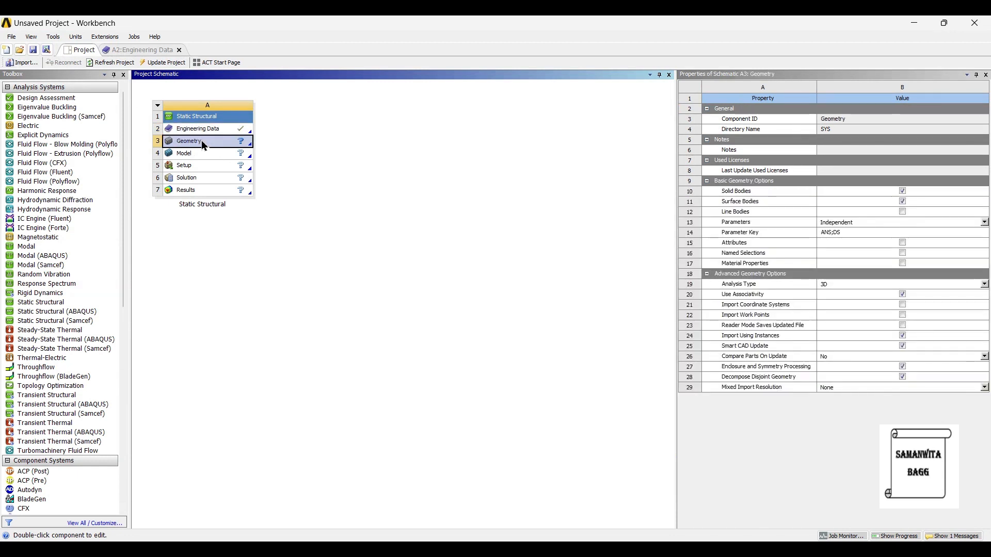
pyautogui.rightClick(202, 141)
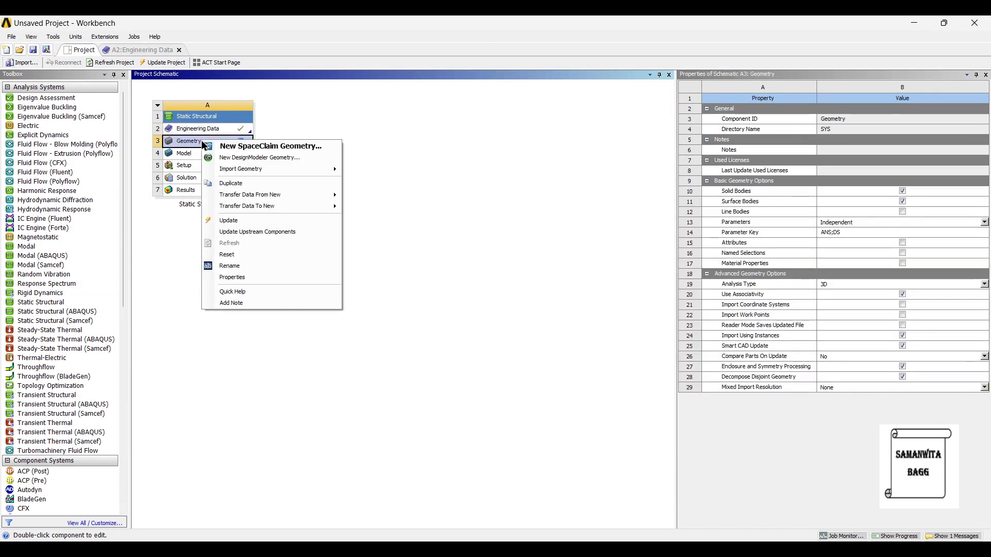
pyautogui.moveTo(298, 172)
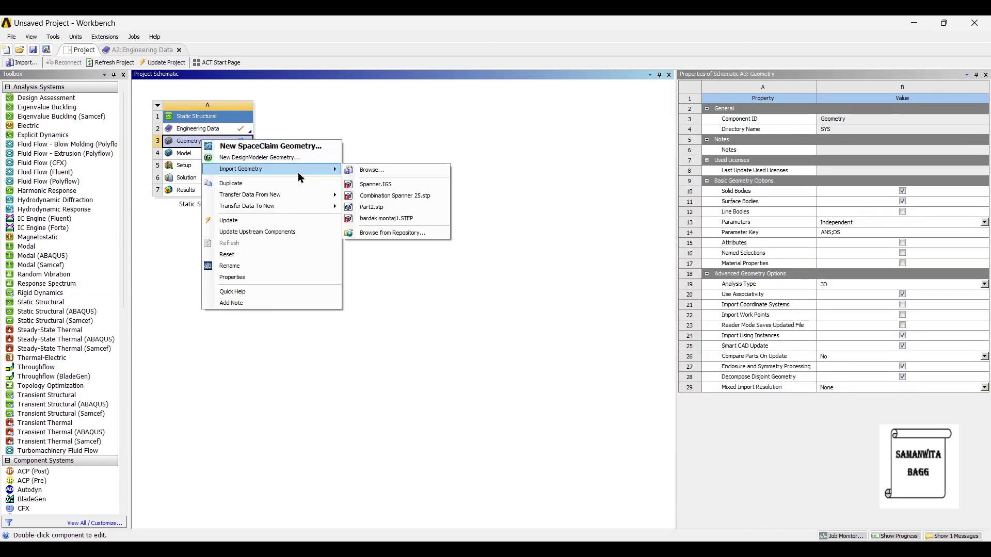
pyautogui.click(386, 171)
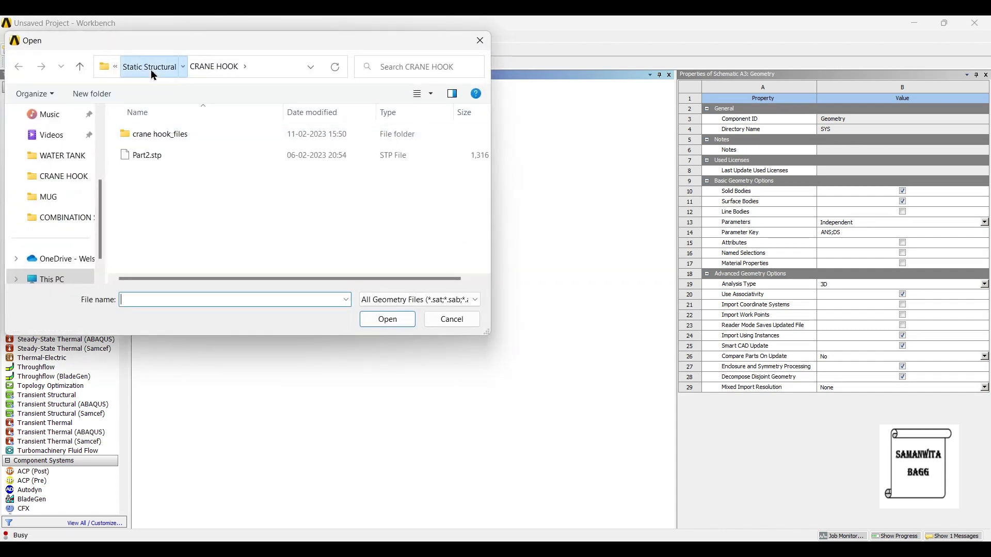
pyautogui.click(152, 71)
pyautogui.doubleClick(200, 156)
pyautogui.click(192, 138)
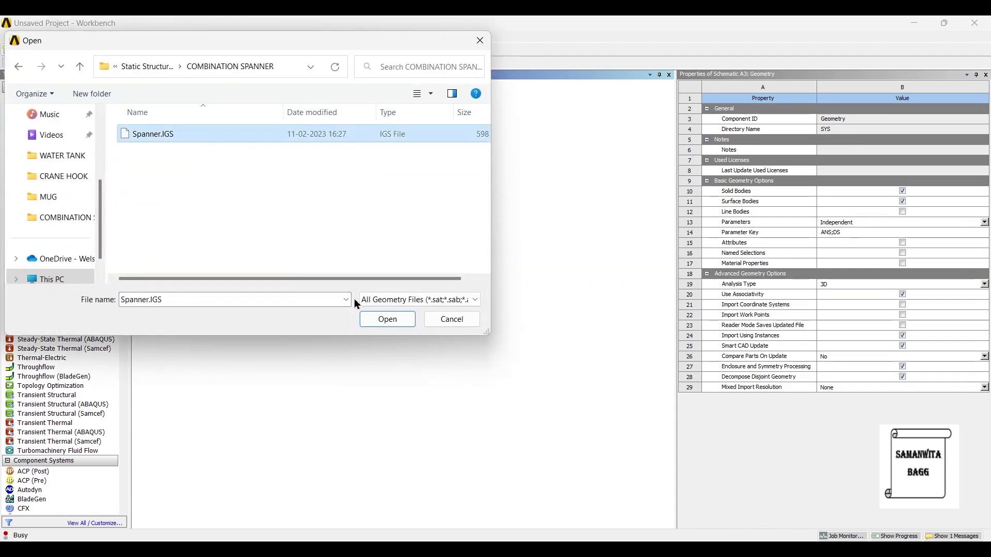
pyautogui.click(385, 319)
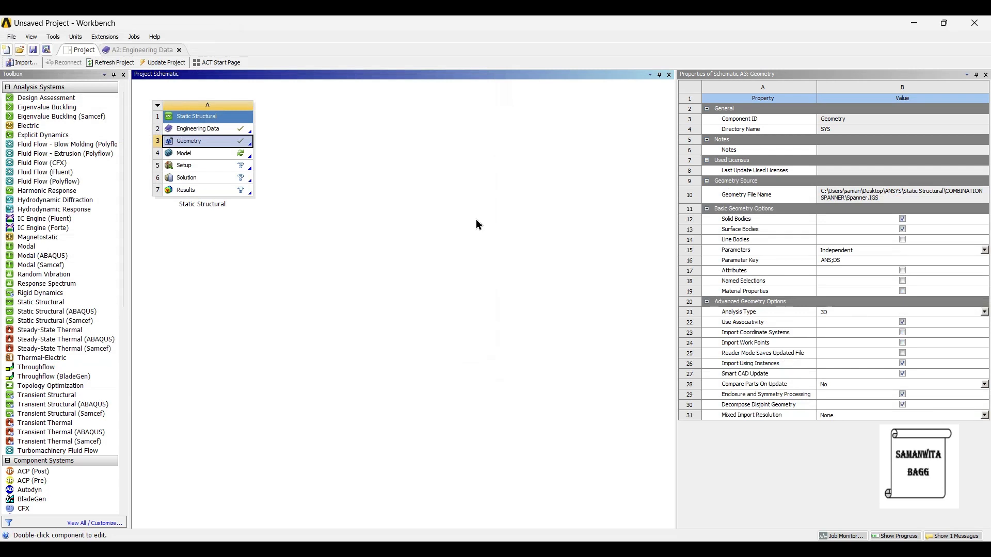
# Open the system's Model in Mechanical and hide the Part 2 body
pyautogui.doubleClick(210, 154)
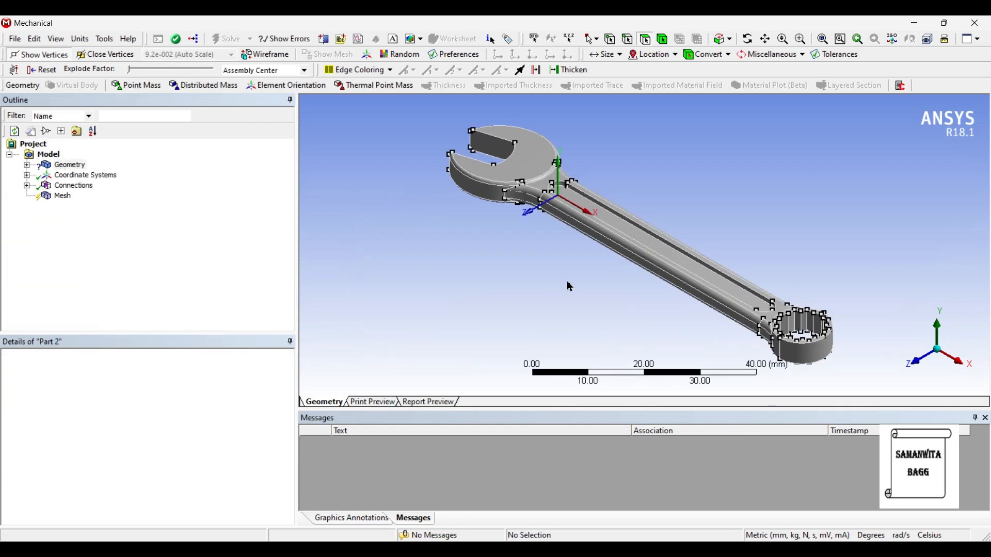
pyautogui.rightClick(82, 185)
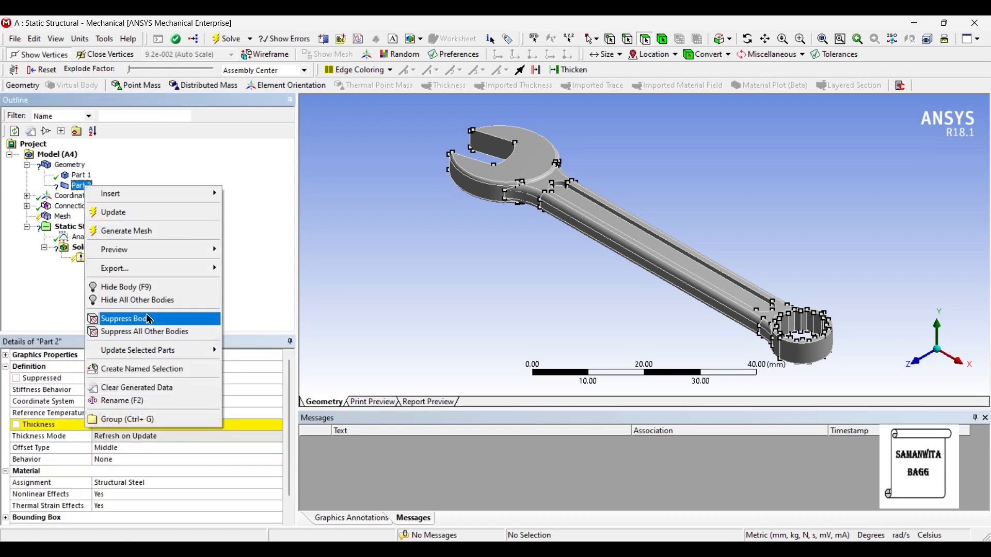
pyautogui.click(152, 288)
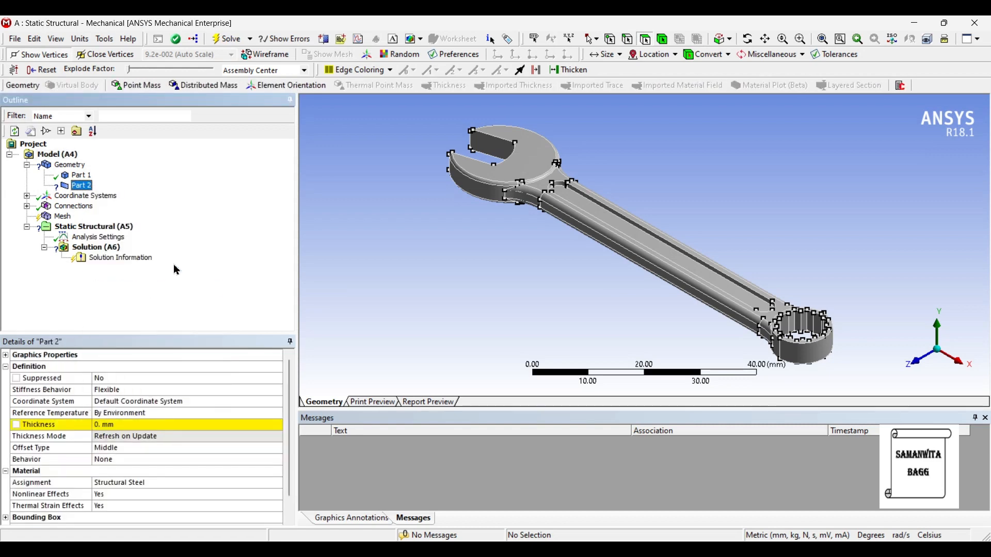
# Set the thickness of Part 2 to 20 mm and suppress that body
pyautogui.rightClick(80, 188)
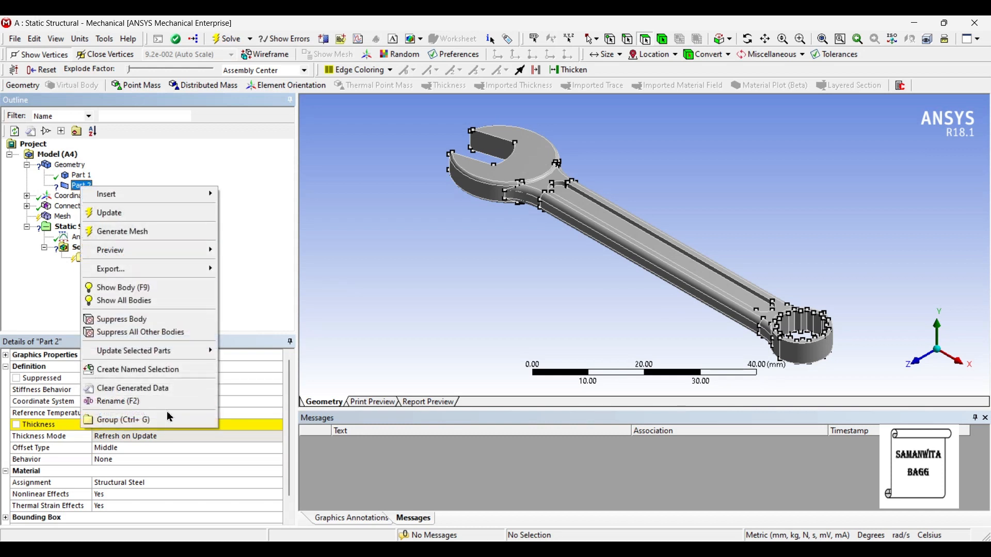
pyautogui.click(252, 296)
pyautogui.click(117, 424)
pyautogui.write('20')
pyautogui.press('Return')
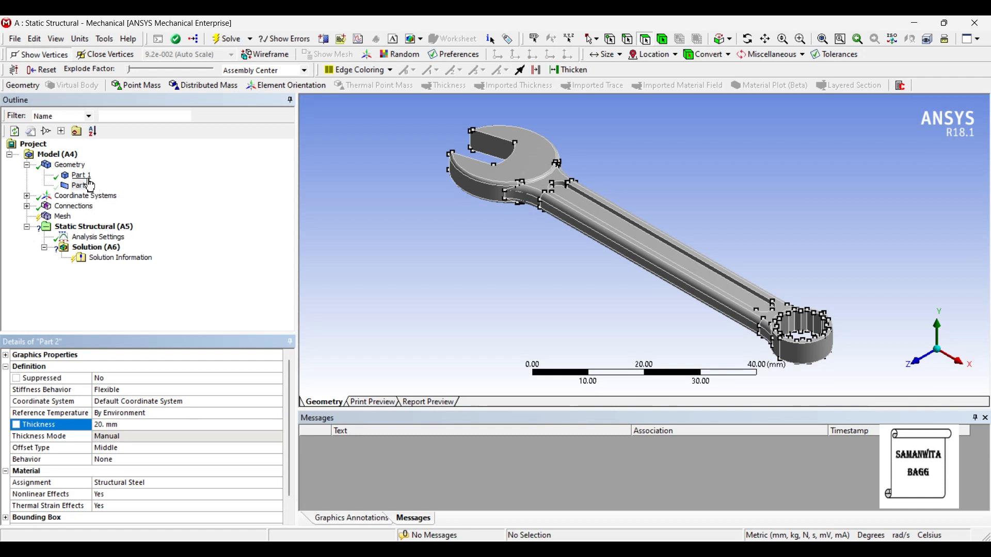
pyautogui.rightClick(86, 186)
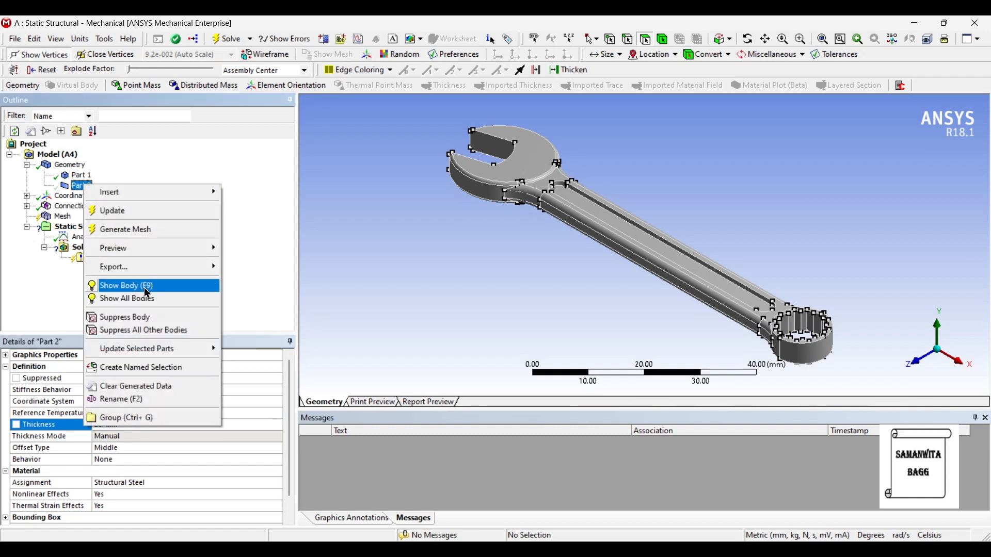
pyautogui.click(147, 324)
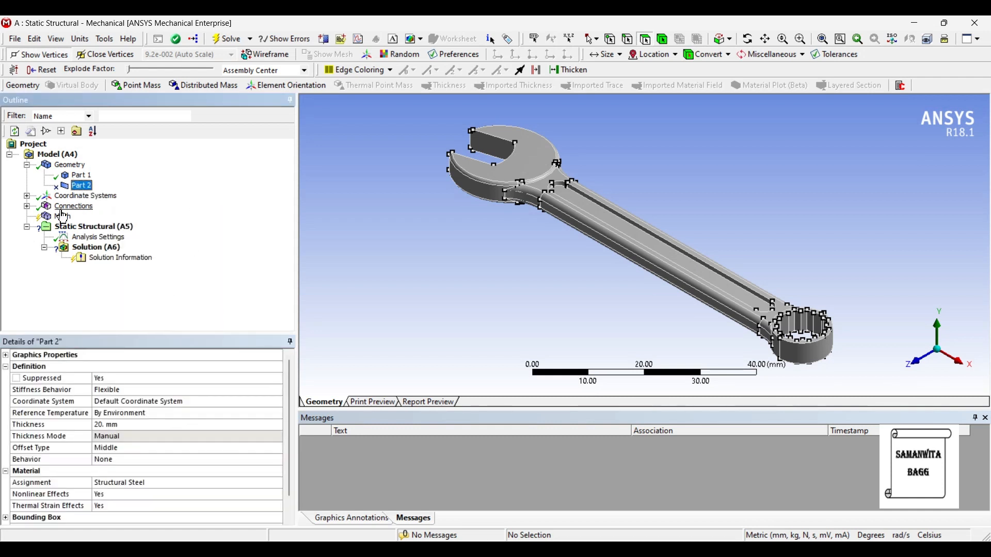
# Assign Stainless Steel as the material of Part 1
pyautogui.click(82, 176)
pyautogui.moveTo(535, 251); pyautogui.dragTo(555, 228, button='middle')
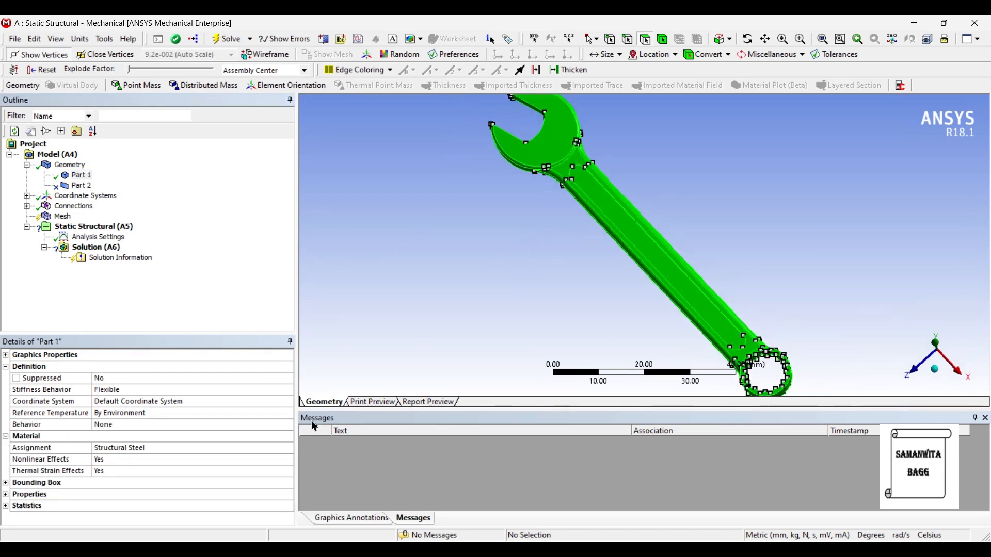
pyautogui.click(183, 451)
pyautogui.click(288, 452)
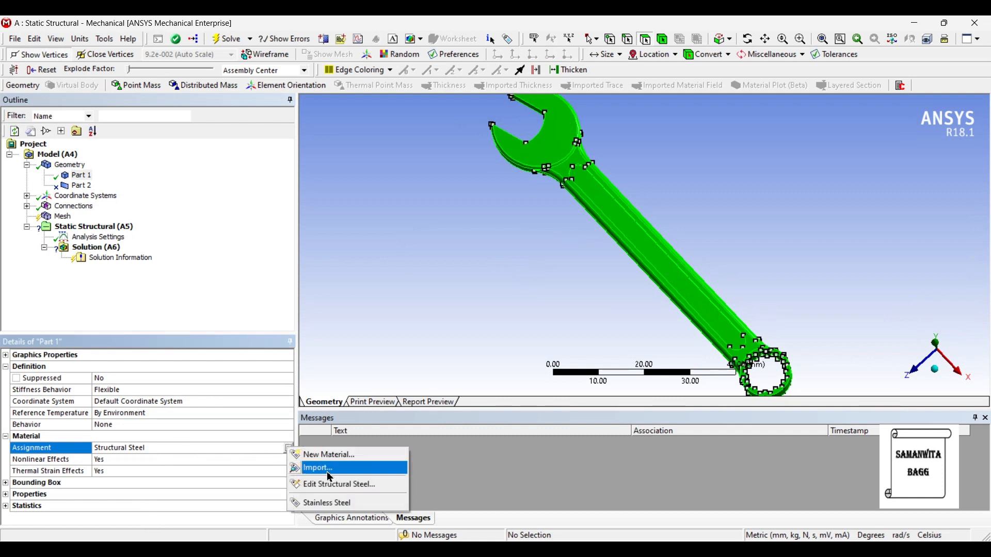
pyautogui.click(338, 504)
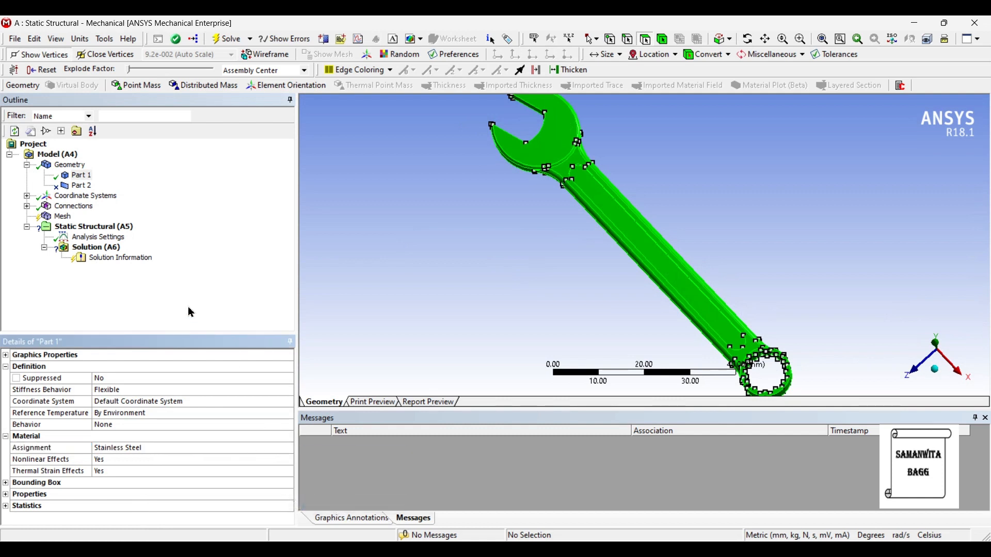
# Set the mesh sizing's Relevance Center to Fine and generate the mesh
pyautogui.click(61, 218)
pyautogui.click(6, 425)
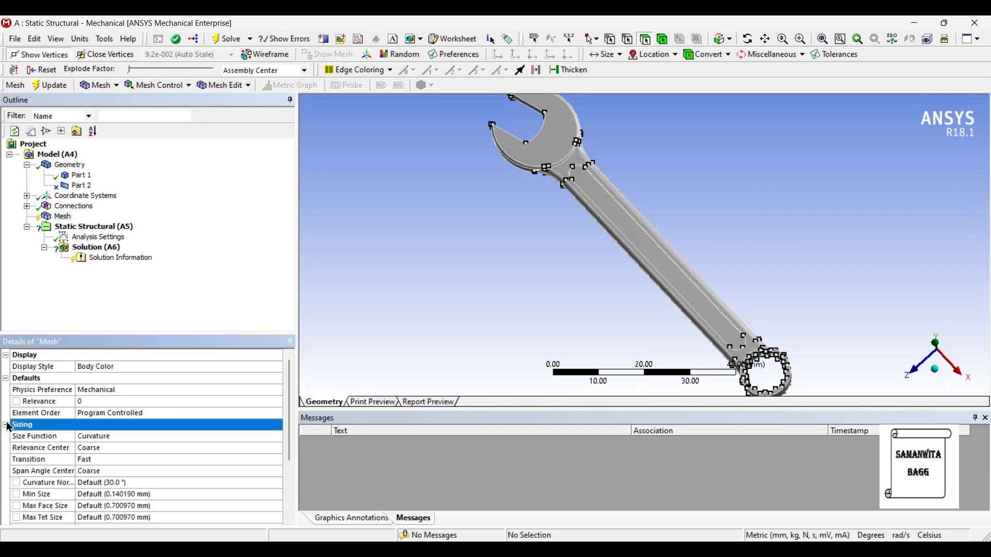
pyautogui.click(168, 451)
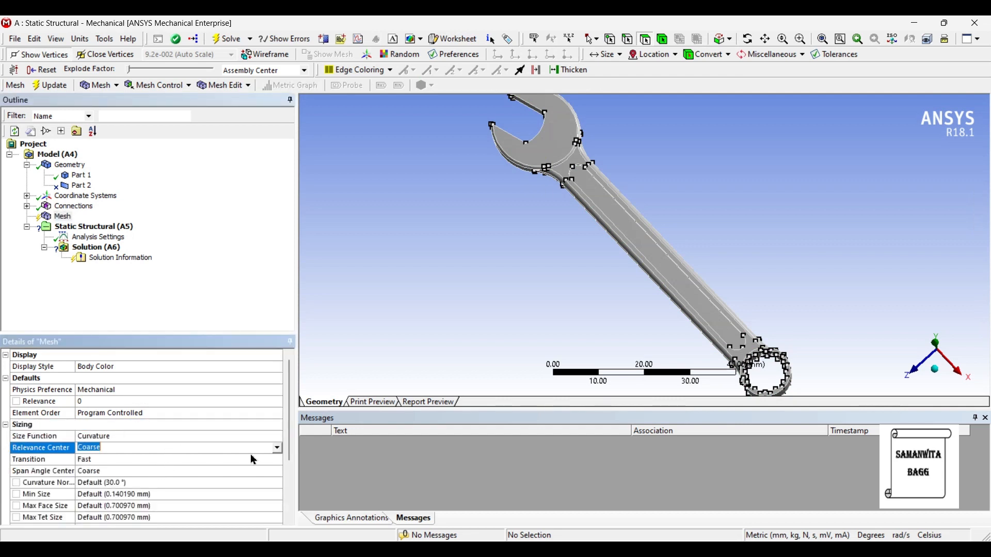
pyautogui.click(277, 449)
pyautogui.click(156, 477)
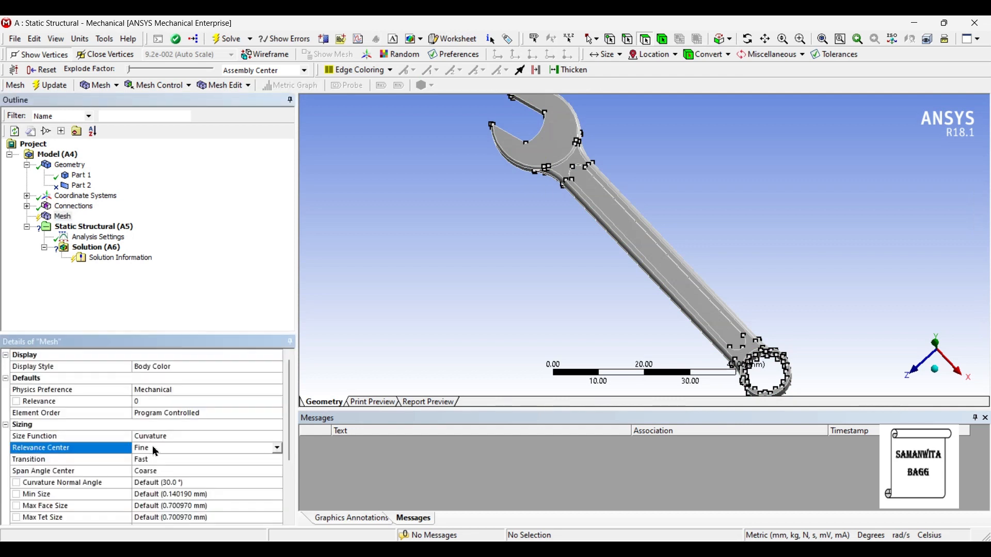
pyautogui.click(61, 88)
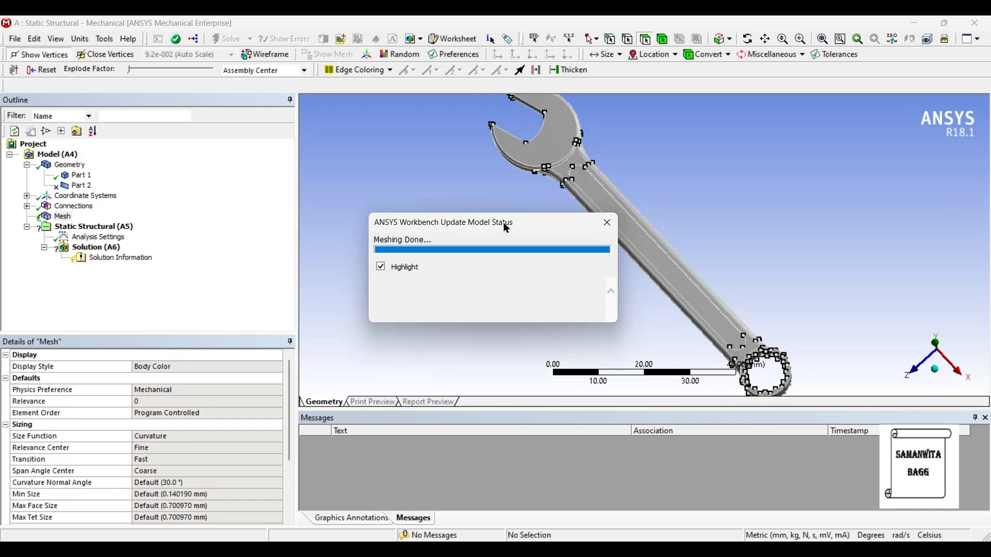
# Examine the spanner's mesh from several angles, from the open jaw to the ring end
pyautogui.moveTo(504, 124); pyautogui.dragTo(498, 177, button='middle')
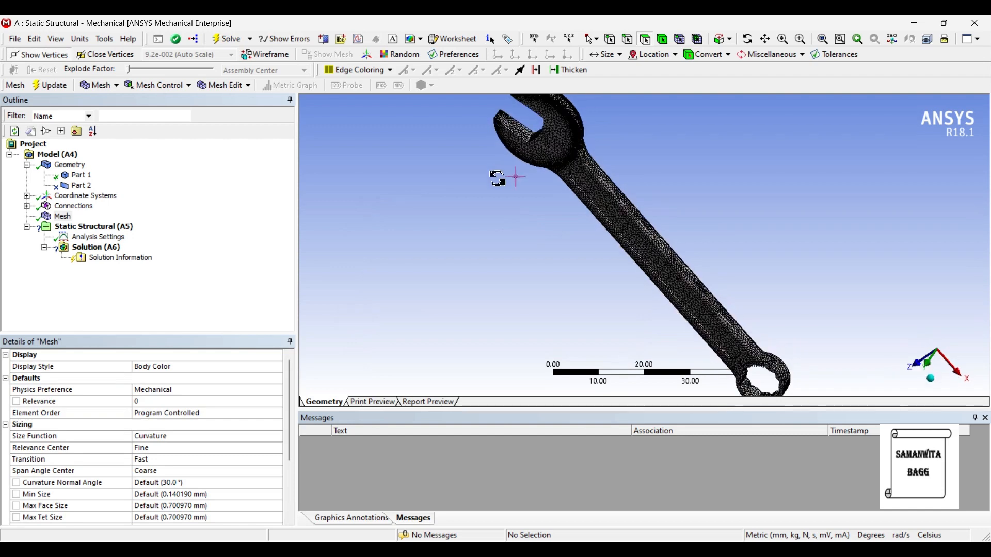
pyautogui.moveTo(730, 331); pyautogui.dragTo(490, 213, button='middle')
pyautogui.moveTo(443, 171); pyautogui.dragTo(355, 225, button='middle')
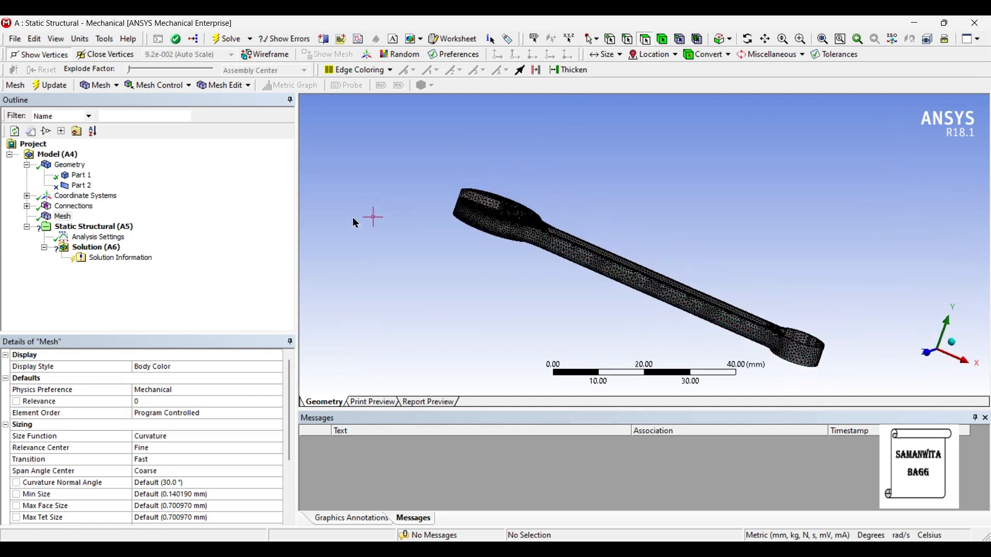
pyautogui.moveTo(450, 219)
pyautogui.mouseDown(button='middle')
pyautogui.moveTo(449, 264)
pyautogui.moveTo(661, 289)
pyautogui.moveTo(819, 347)
pyautogui.moveTo(609, 269)
pyautogui.moveTo(461, 192)
pyautogui.moveTo(459, 160)
pyautogui.moveTo(435, 219)
pyautogui.mouseUp(button='middle')
pyautogui.moveTo(753, 377); pyautogui.dragTo(449, 266, button='middle')
pyautogui.scroll(1, 528, 287)
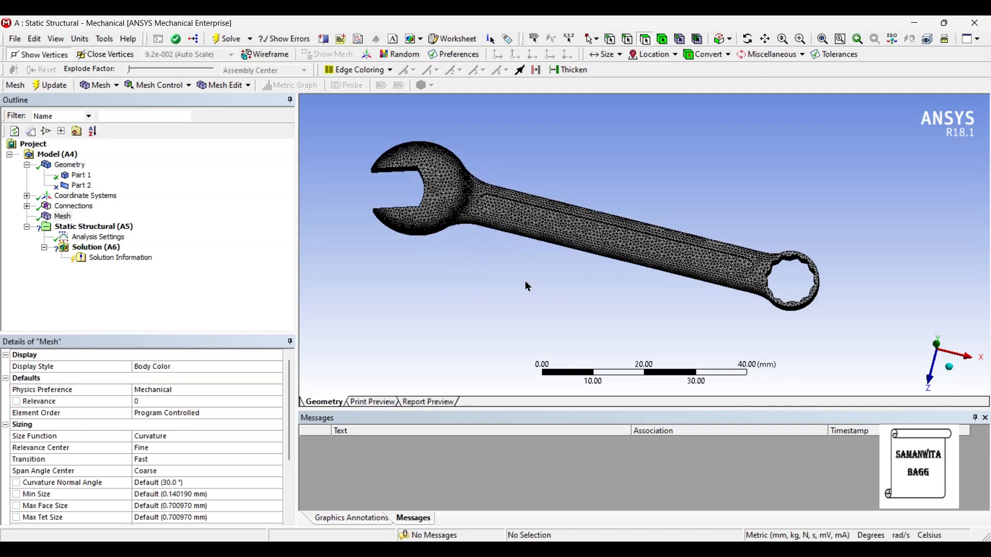
# Insert a Fixed Support into the Static Structural analysis
pyautogui.click(112, 230)
pyautogui.rightClick(112, 231)
pyautogui.moveTo(153, 241)
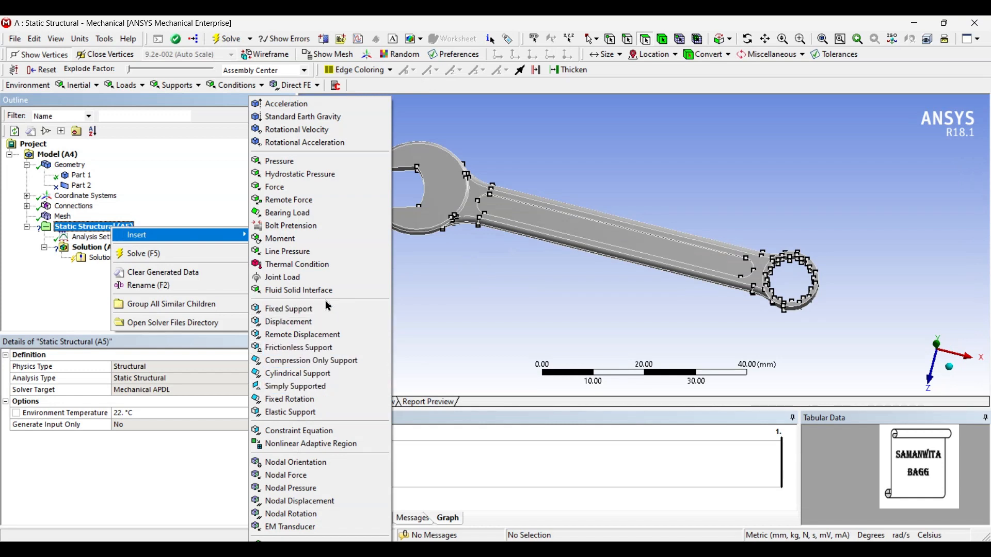
pyautogui.click(289, 309)
# Scope the fixed support to all 24 inner faces of the spanner's ring end
pyautogui.scroll(3, 661, 264)
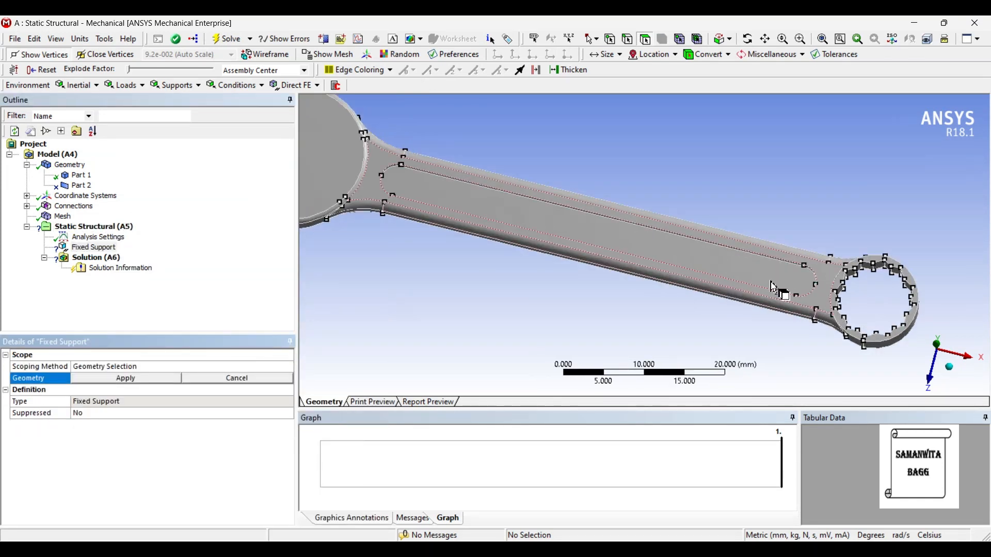
pyautogui.moveTo(876, 287); pyautogui.dragTo(882, 279, button='middle')
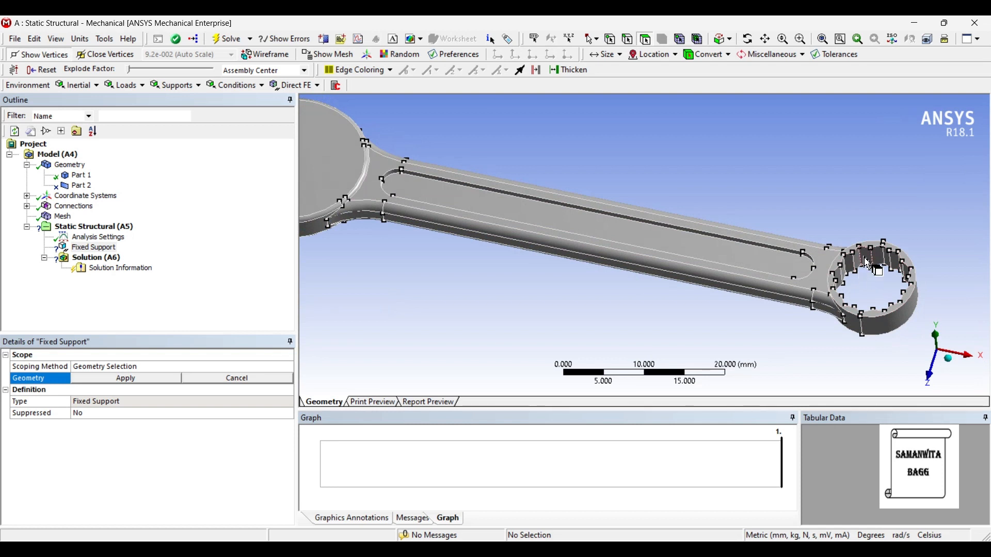
pyautogui.click(868, 258)
pyautogui.keyDown('ctrl'); pyautogui.click(886, 265); pyautogui.keyUp('ctrl')
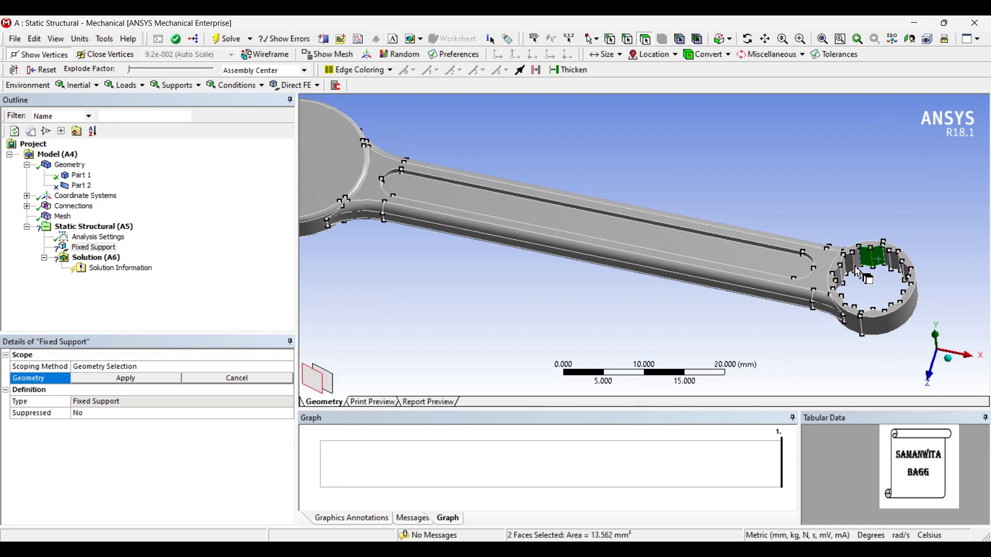
pyautogui.keyDown('ctrl'); pyautogui.click(856, 269); pyautogui.keyUp('ctrl')
pyautogui.keyDown('ctrl'); pyautogui.click(853, 274); pyautogui.keyUp('ctrl')
pyautogui.keyDown('ctrl'); pyautogui.click(845, 283); pyautogui.keyUp('ctrl')
pyautogui.keyDown('ctrl'); pyautogui.click(845, 292); pyautogui.keyUp('ctrl')
pyautogui.keyDown('ctrl'); pyautogui.click(843, 292); pyautogui.keyUp('ctrl')
pyautogui.keyDown('ctrl'); pyautogui.click(898, 261); pyautogui.keyUp('ctrl')
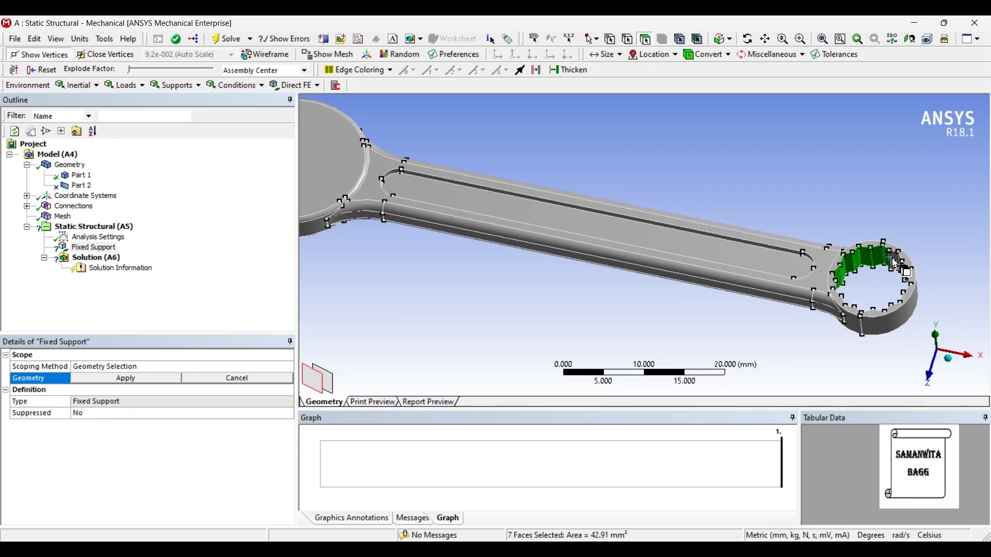
pyautogui.keyDown('ctrl'); pyautogui.click(904, 273); pyautogui.keyUp('ctrl')
pyautogui.keyDown('ctrl'); pyautogui.click(907, 275); pyautogui.keyUp('ctrl')
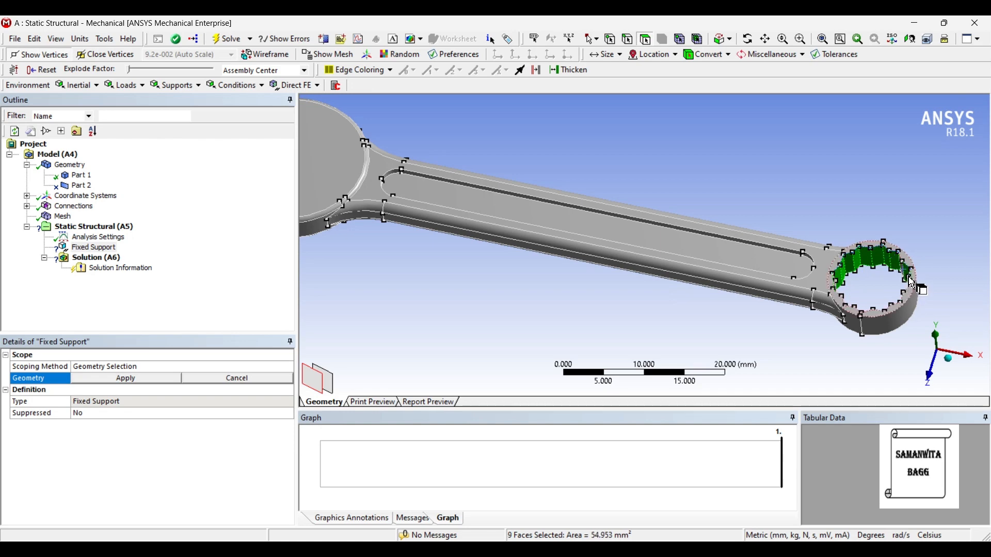
pyautogui.scroll(3, 878, 283)
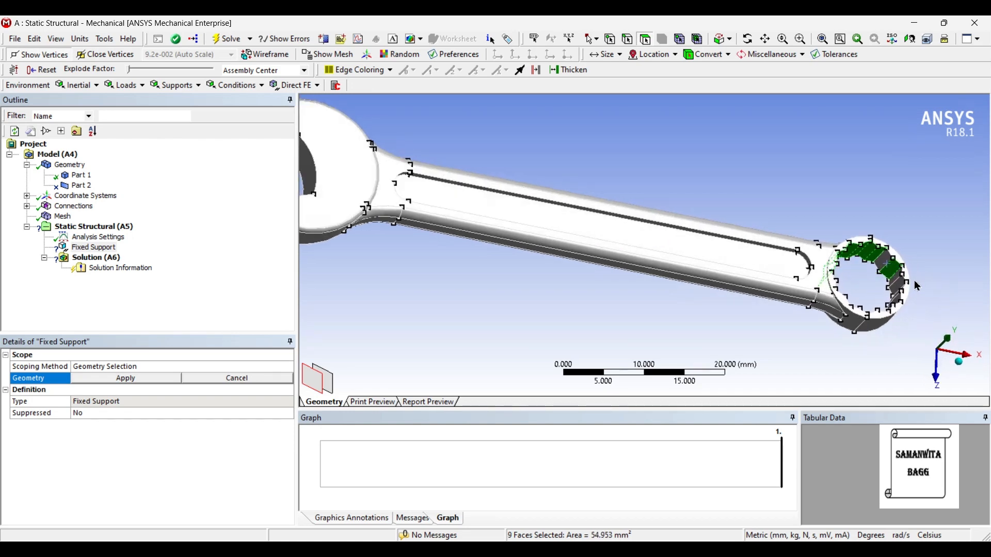
pyautogui.moveTo(911, 280); pyautogui.dragTo(777, 269, button='middle')
pyautogui.keyDown('ctrl'); pyautogui.click(892, 292); pyautogui.keyUp('ctrl')
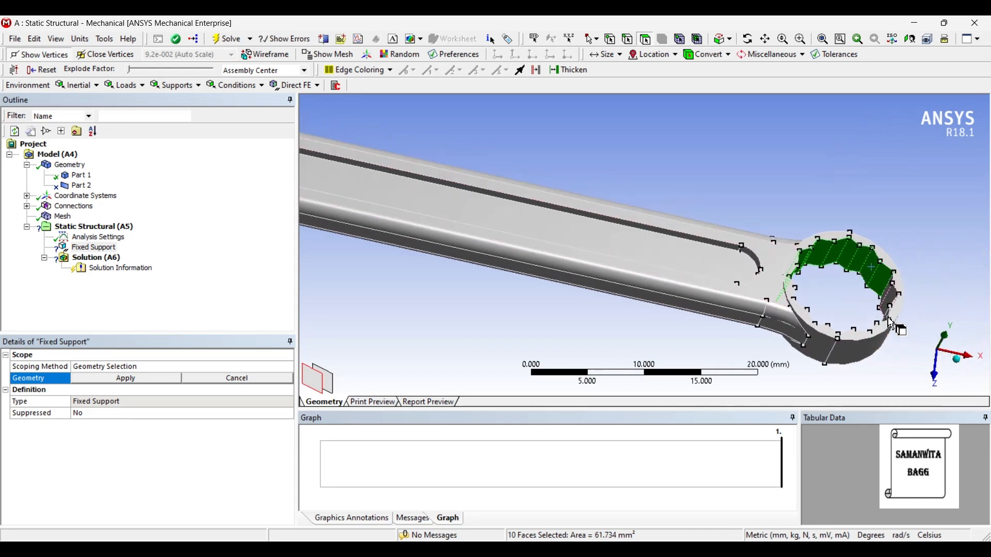
pyautogui.keyDown('ctrl'); pyautogui.click(896, 302); pyautogui.keyUp('ctrl')
pyautogui.keyDown('ctrl'); pyautogui.click(902, 298); pyautogui.keyUp('ctrl')
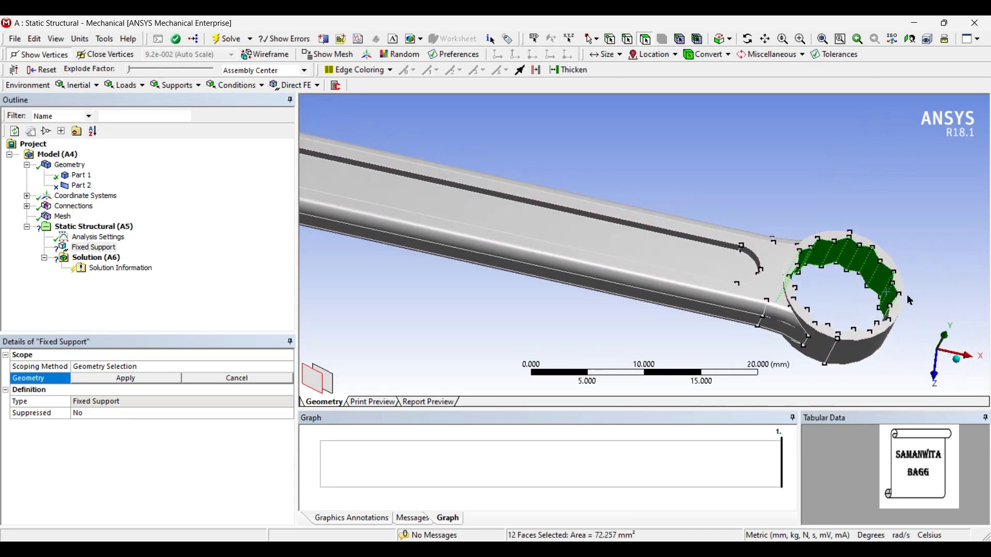
pyautogui.moveTo(916, 294); pyautogui.dragTo(933, 317, button='middle')
pyautogui.keyDown('ctrl'); pyautogui.click(869, 243); pyautogui.keyUp('ctrl')
pyautogui.keyDown('ctrl'); pyautogui.click(863, 263); pyautogui.keyUp('ctrl')
pyautogui.keyDown('ctrl'); pyautogui.click(854, 285); pyautogui.keyUp('ctrl')
pyautogui.keyDown('ctrl'); pyautogui.click(837, 292); pyautogui.keyUp('ctrl')
pyautogui.moveTo(870, 289); pyautogui.dragTo(847, 238, button='middle')
pyautogui.keyDown('ctrl'); pyautogui.click(845, 192); pyautogui.keyUp('ctrl')
pyautogui.keyDown('ctrl'); pyautogui.click(825, 200); pyautogui.keyUp('ctrl')
pyautogui.keyDown('ctrl'); pyautogui.click(804, 189); pyautogui.keyUp('ctrl')
pyautogui.moveTo(703, 195); pyautogui.dragTo(583, 183, button='middle')
pyautogui.keyDown('ctrl'); pyautogui.click(759, 199); pyautogui.keyUp('ctrl')
pyautogui.keyDown('ctrl'); pyautogui.click(763, 214); pyautogui.keyUp('ctrl')
pyautogui.keyDown('ctrl'); pyautogui.click(774, 225); pyautogui.keyUp('ctrl')
pyautogui.keyDown('ctrl'); pyautogui.click(787, 231); pyautogui.keyUp('ctrl')
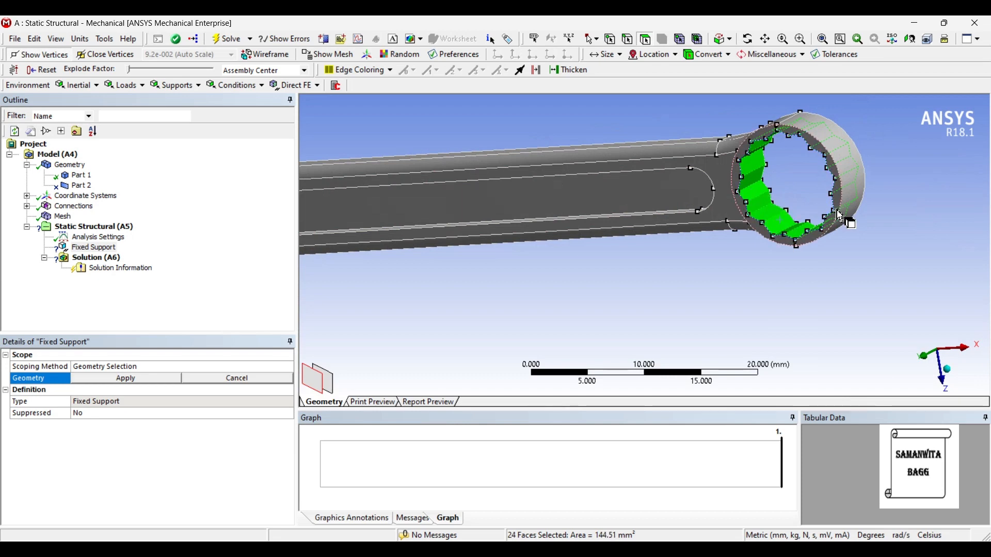
pyautogui.moveTo(702, 196); pyautogui.dragTo(778, 194, button='middle')
pyautogui.scroll(-3, 720, 178)
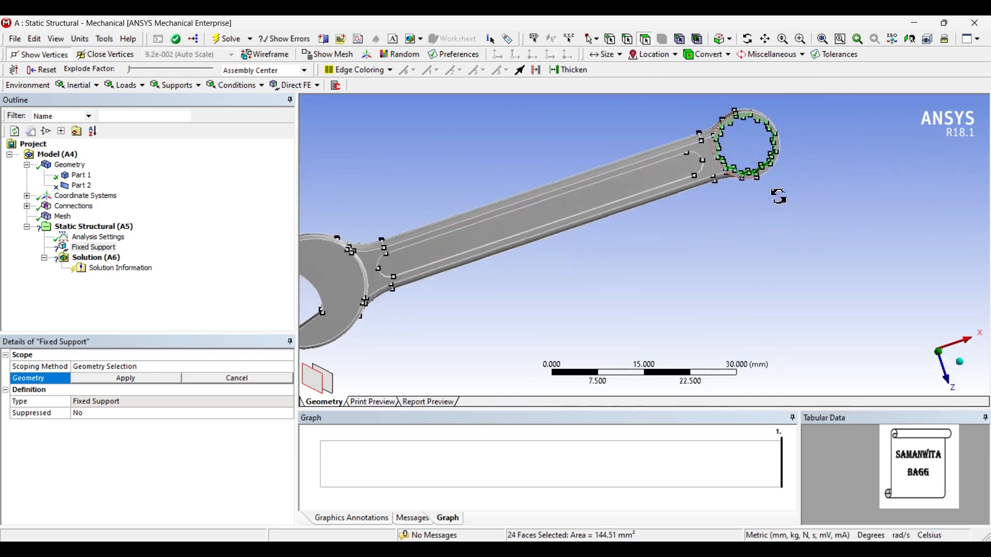
pyautogui.click(129, 382)
# Insert a Pressure load and scope it to the two outer curved side faces of the open jaw
pyautogui.moveTo(725, 163); pyautogui.dragTo(691, 209, button='middle')
pyautogui.keyDown('ctrl'); pyautogui.moveTo(535, 232); pyautogui.dragTo(676, 201, button='middle'); pyautogui.keyUp('ctrl')
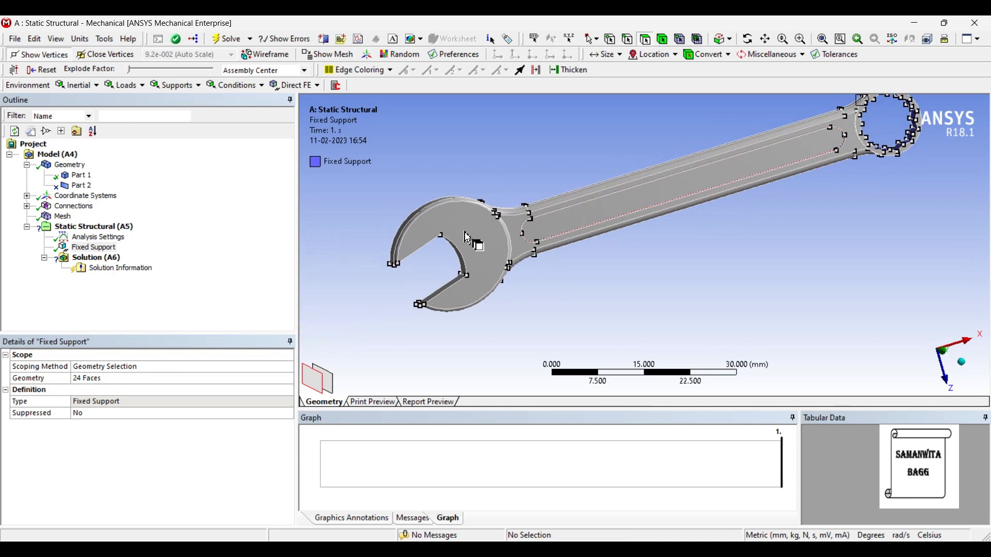
pyautogui.rightClick(107, 228)
pyautogui.moveTo(175, 233)
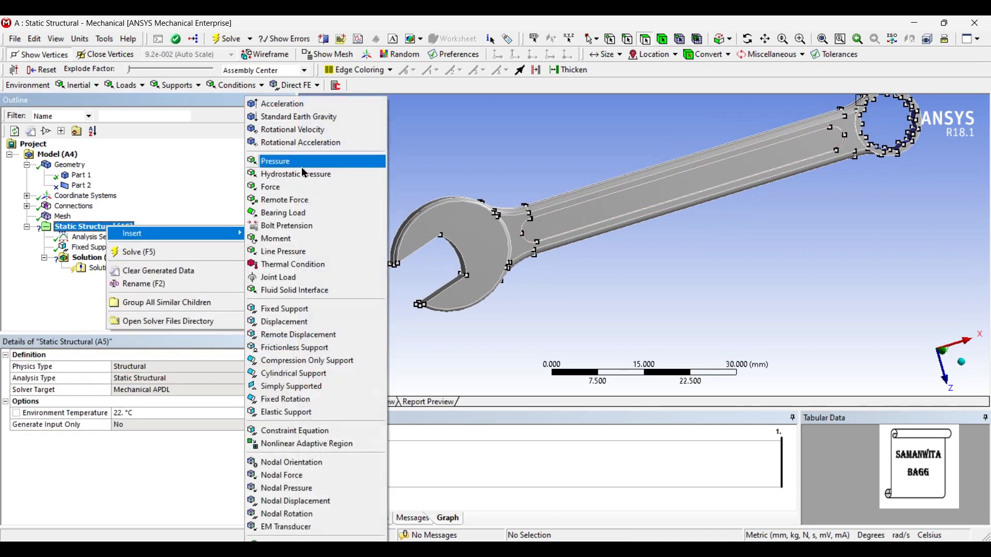
pyautogui.click(276, 161)
pyautogui.moveTo(423, 214); pyautogui.dragTo(434, 255, button='middle')
pyautogui.click(426, 240)
pyautogui.keyDown('ctrl'); pyautogui.click(431, 237); pyautogui.keyUp('ctrl')
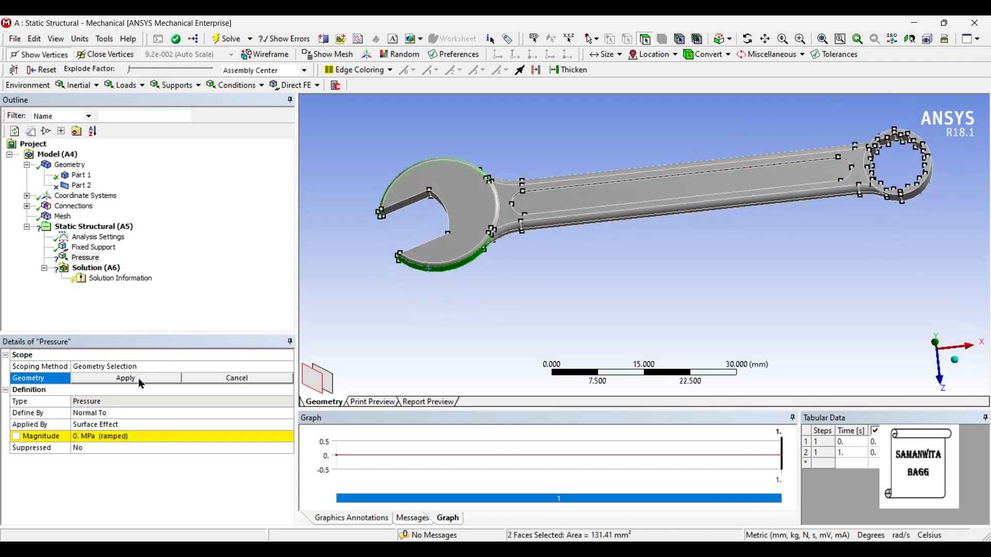
pyautogui.click(145, 383)
# Set the magnitude of the jaw pressure to 2 MPa
pyautogui.click(94, 437)
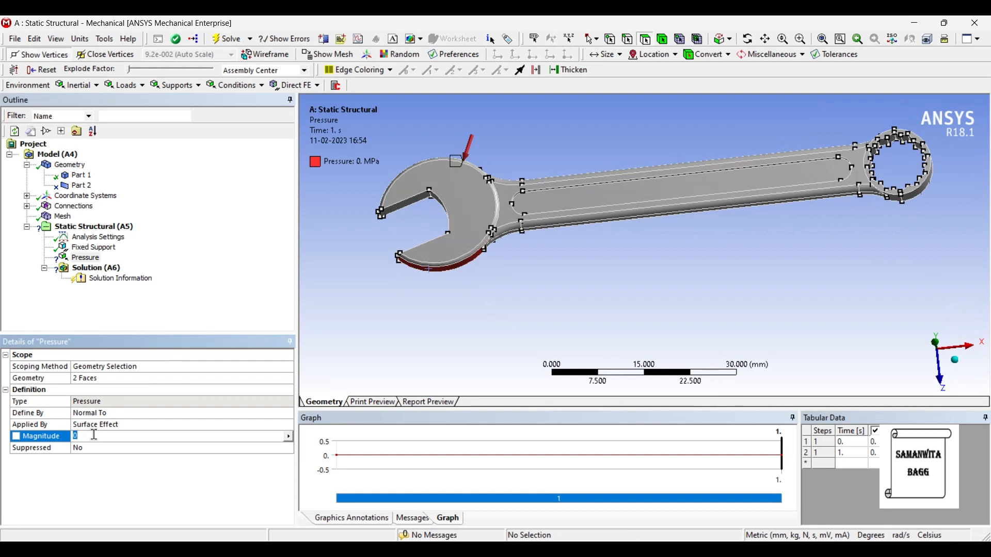
pyautogui.write('2')
pyautogui.press('Return')
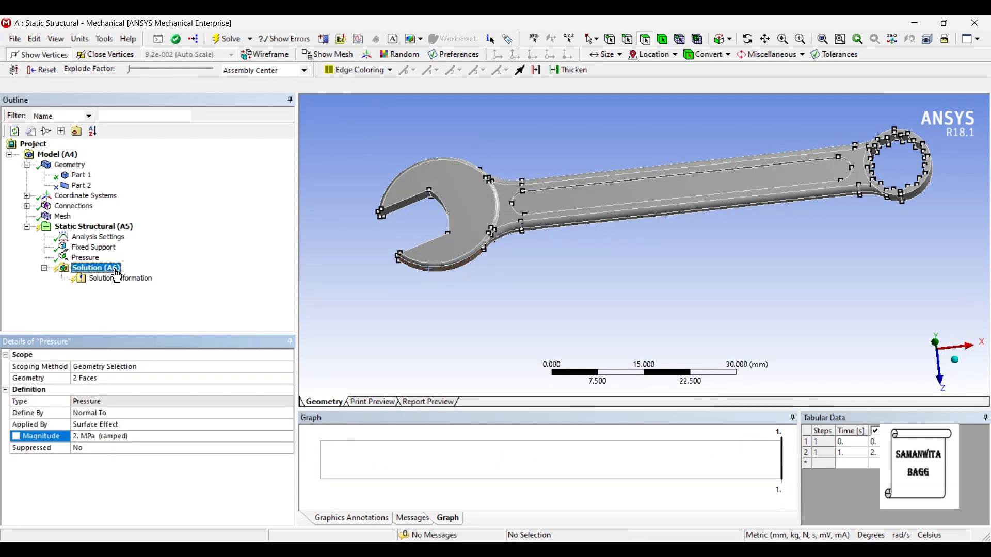
# Add Total Deformation and Equivalent Elastic Strain results for all bodies to the solution
pyautogui.rightClick(114, 269)
pyautogui.moveTo(232, 277)
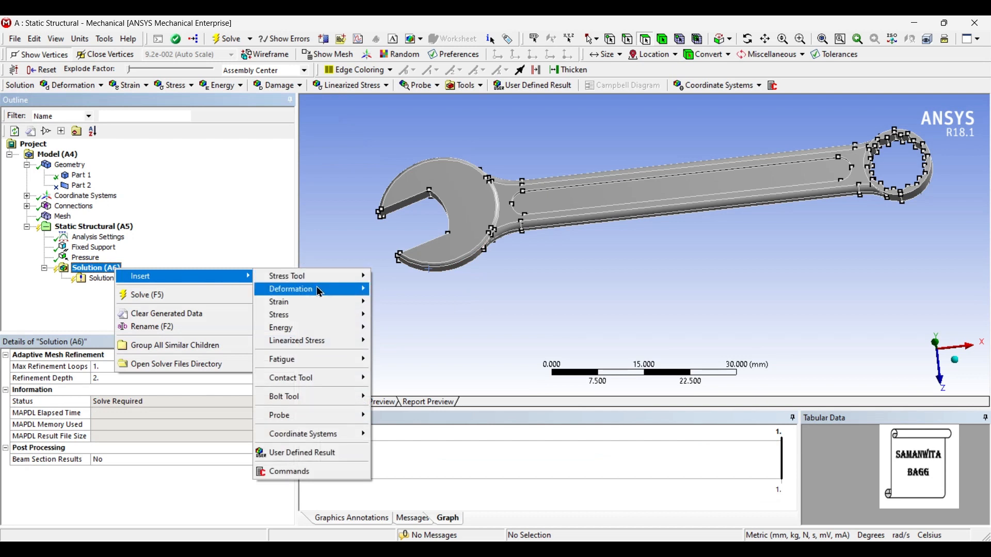
pyautogui.moveTo(316, 289)
pyautogui.click(388, 290)
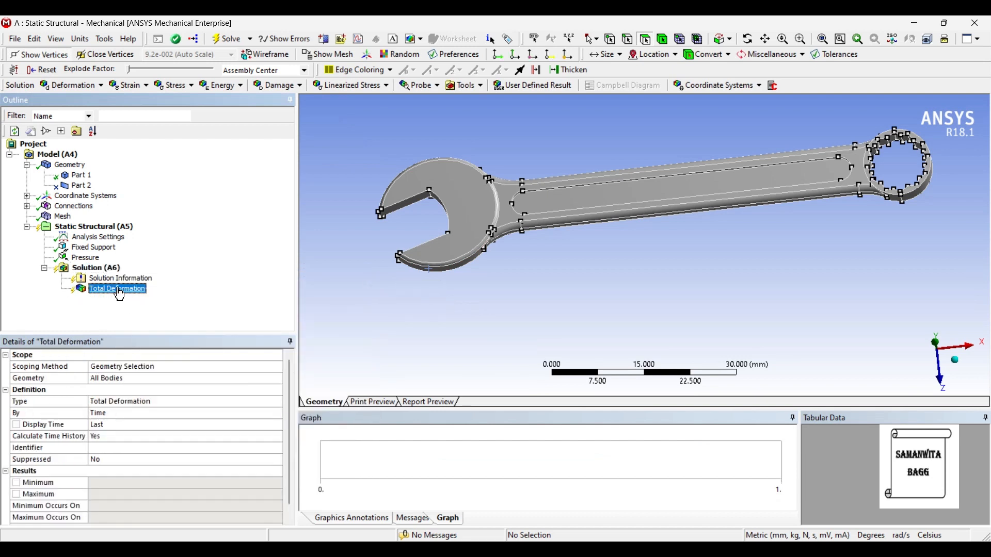
pyautogui.rightClick(113, 269)
pyautogui.moveTo(232, 278)
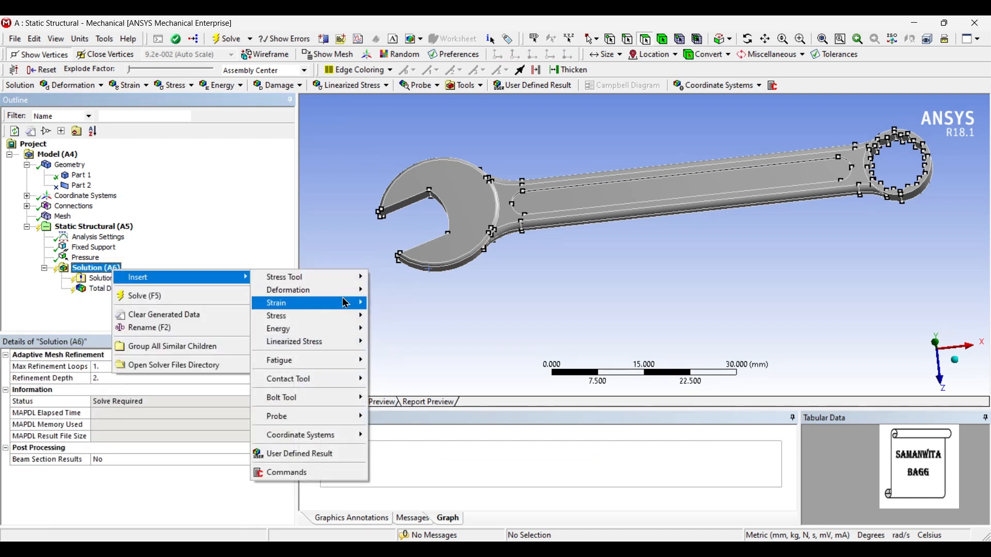
pyautogui.moveTo(346, 303)
pyautogui.click(403, 303)
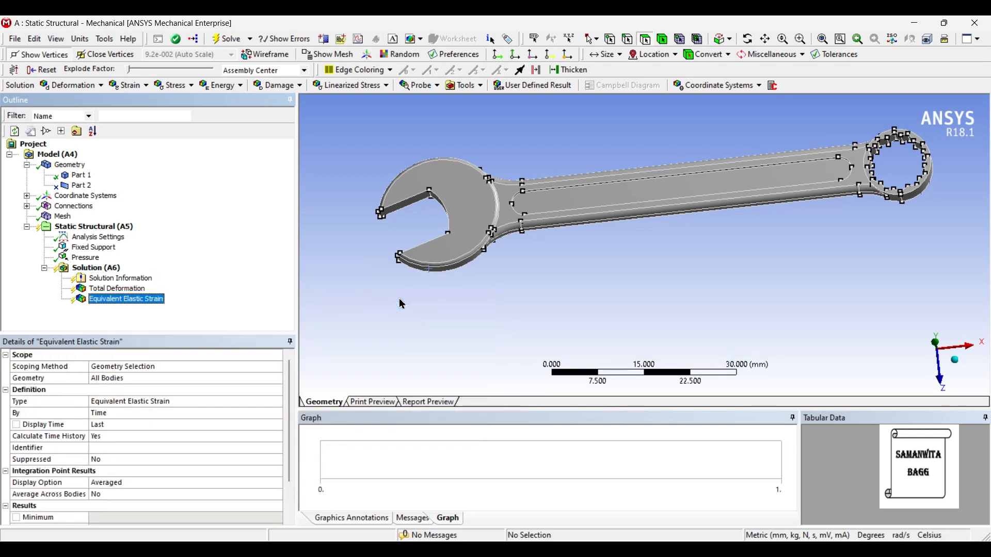
# Add an Equivalent (von-Mises) Stress result to the solution and solve the analysis
pyautogui.rightClick(100, 268)
pyautogui.moveTo(227, 275)
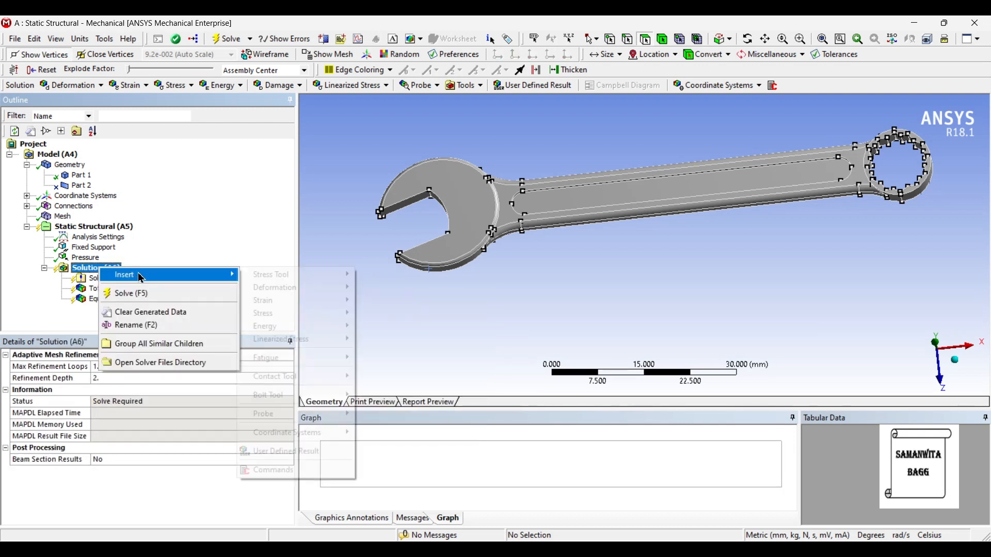
pyautogui.moveTo(303, 315)
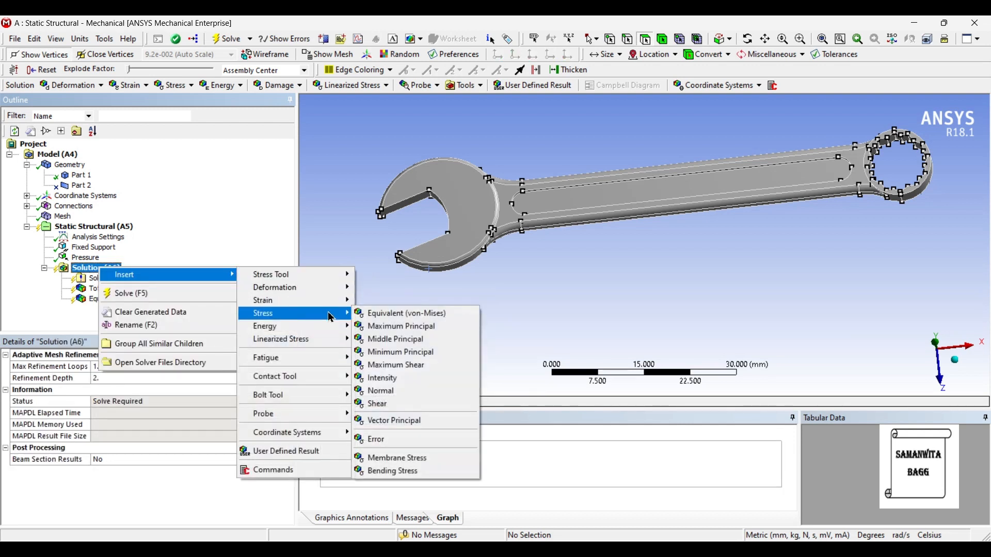
pyautogui.click(378, 313)
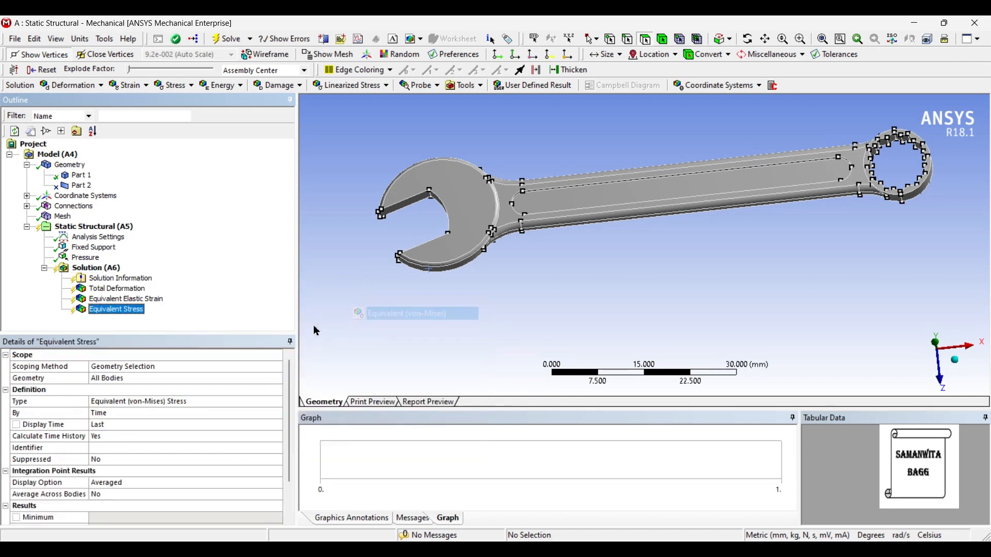
pyautogui.click(101, 269)
pyautogui.click(224, 44)
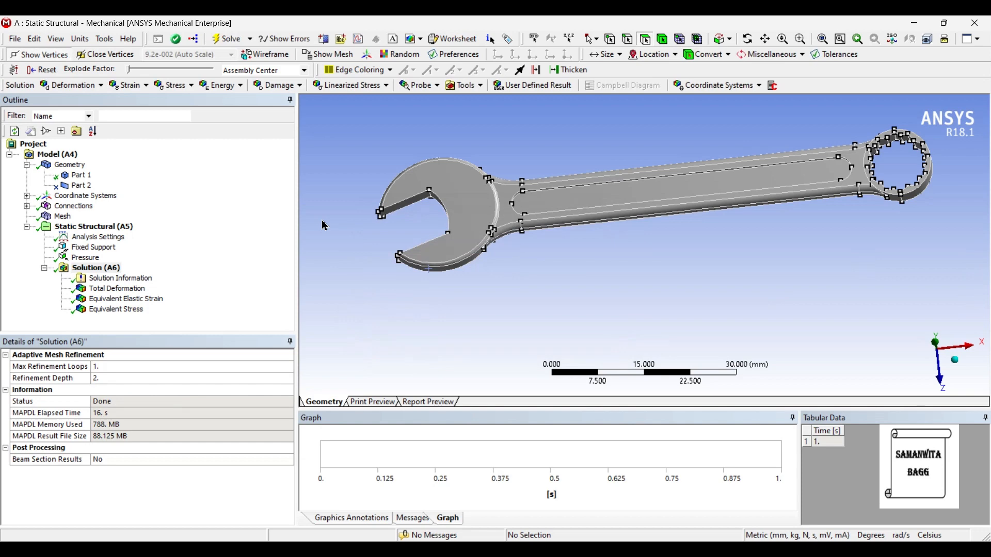
# Display the Total Deformation result, play its animation and pause it
pyautogui.click(116, 290)
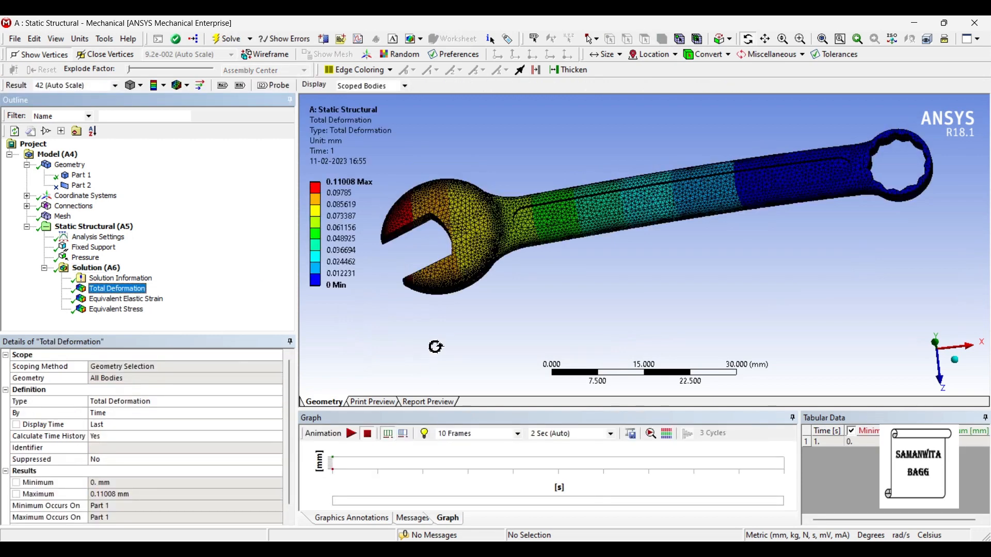
pyautogui.click(548, 259)
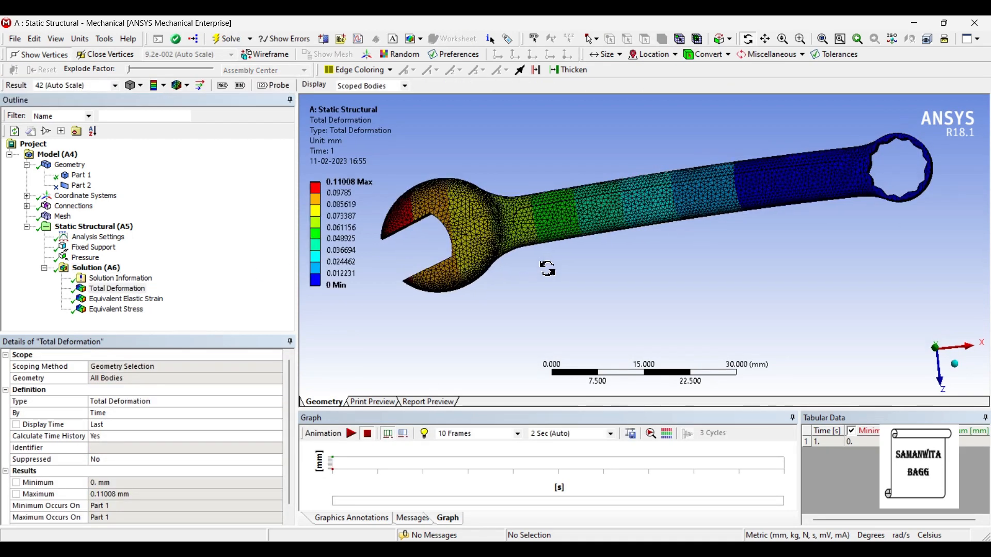
pyautogui.click(351, 434)
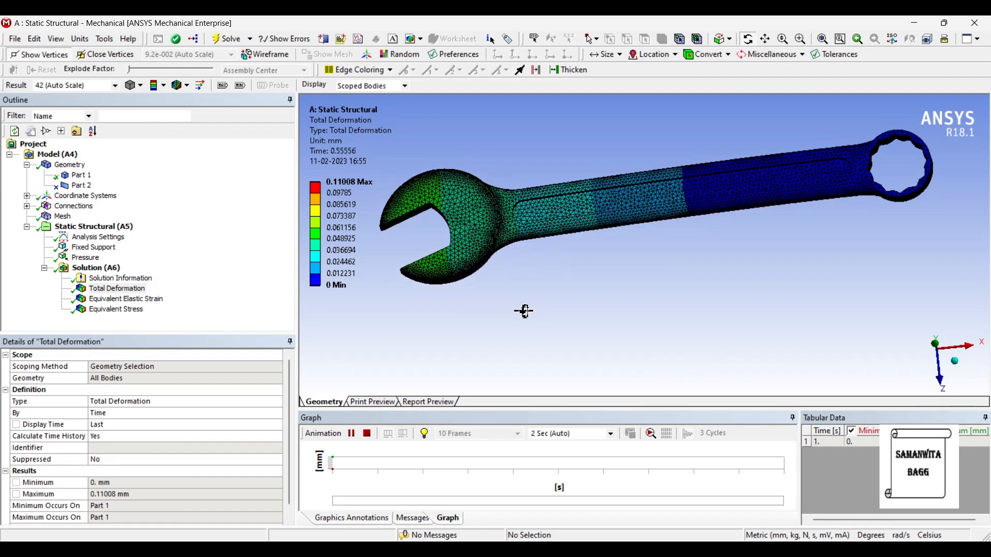
pyautogui.click(351, 434)
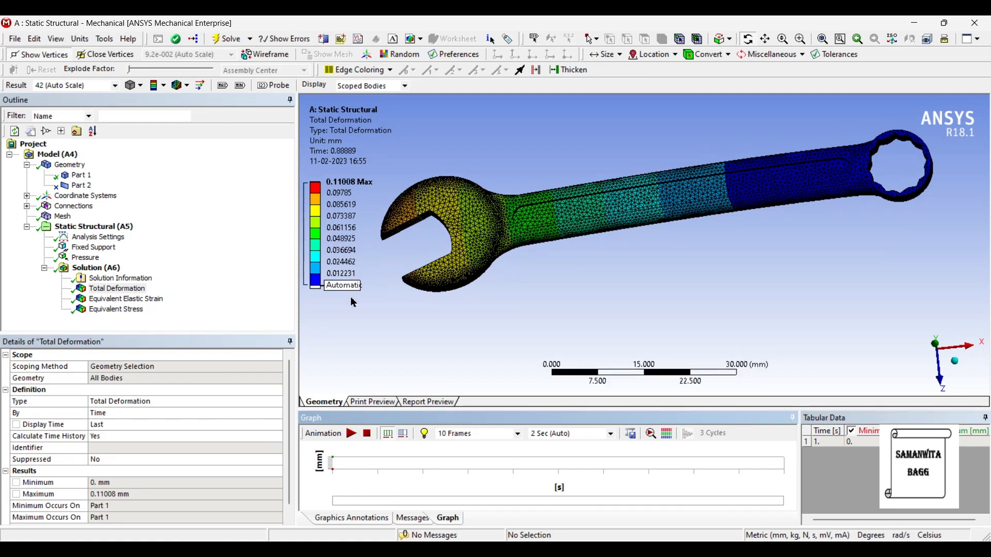
# Display the Equivalent Elastic Strain result, play its animation and pause it
pyautogui.click(150, 299)
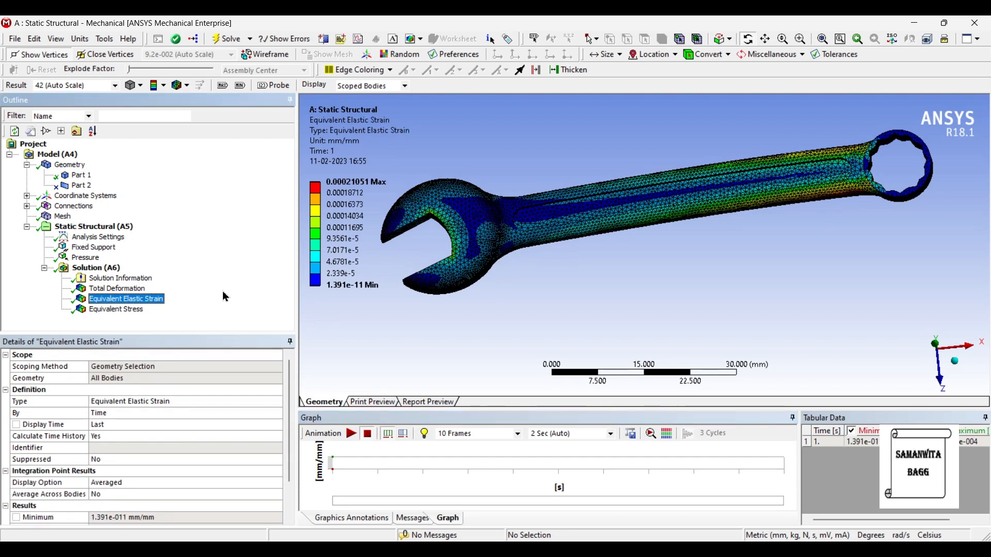
pyautogui.click(351, 434)
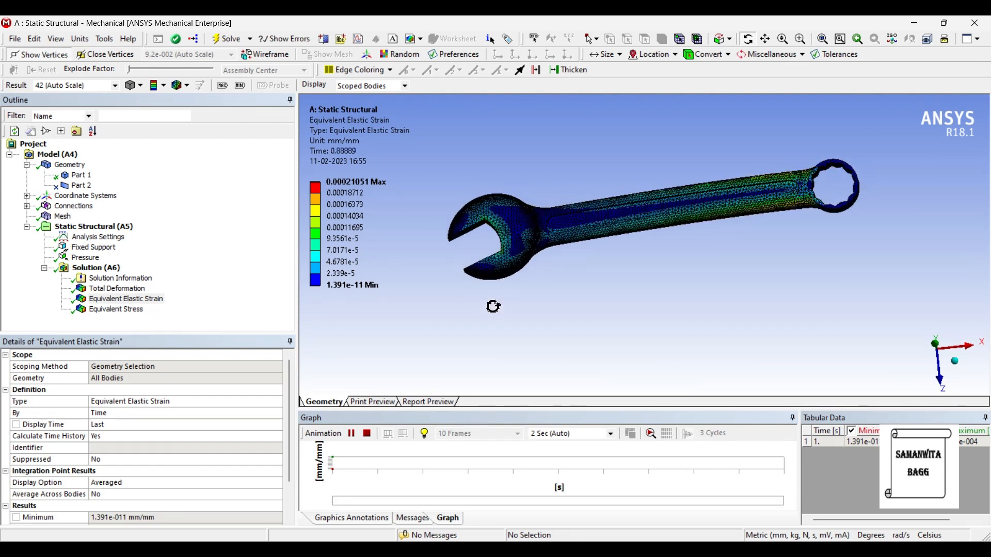
pyautogui.click(351, 435)
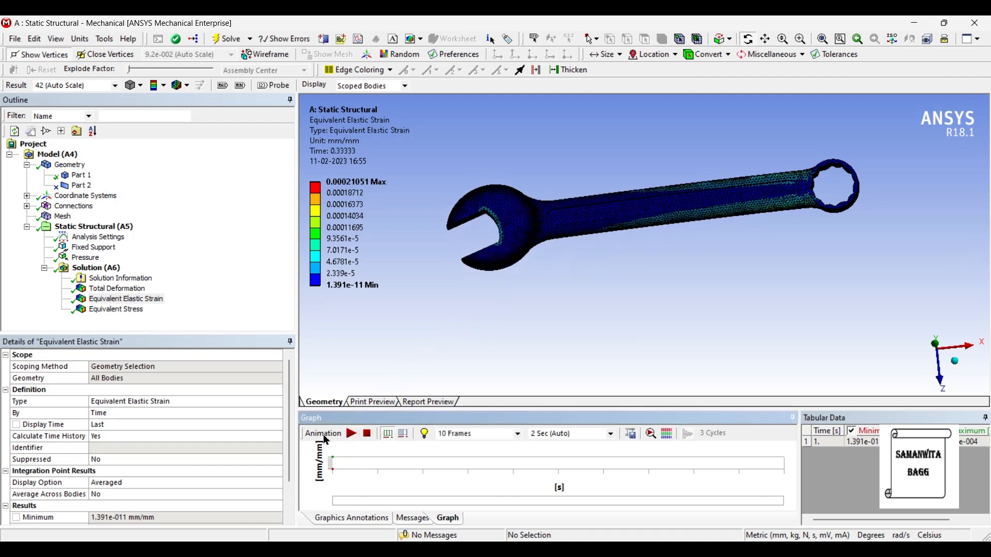
# Display and animate the Equivalent Stress result, pause it, and examine the spanner from several angles
pyautogui.click(131, 313)
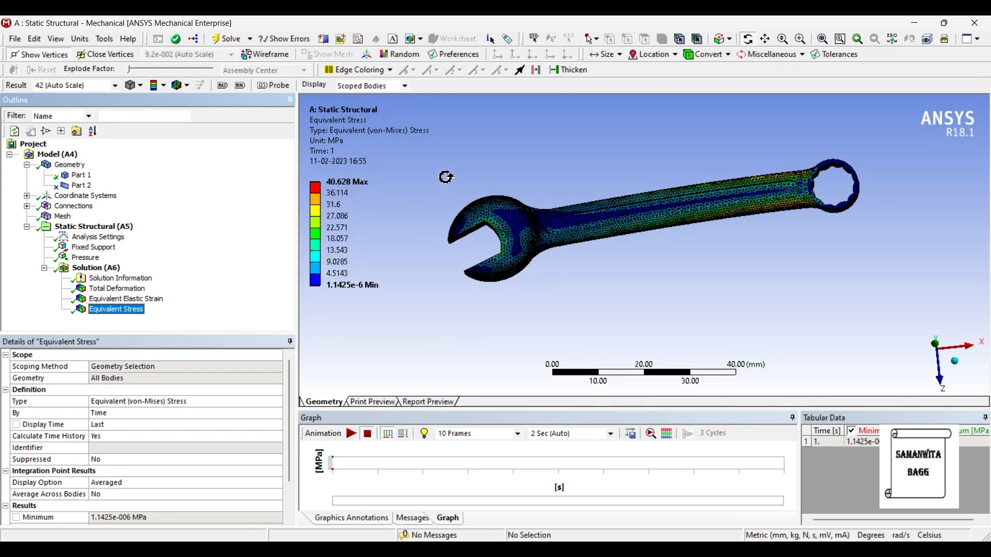
pyautogui.click(351, 434)
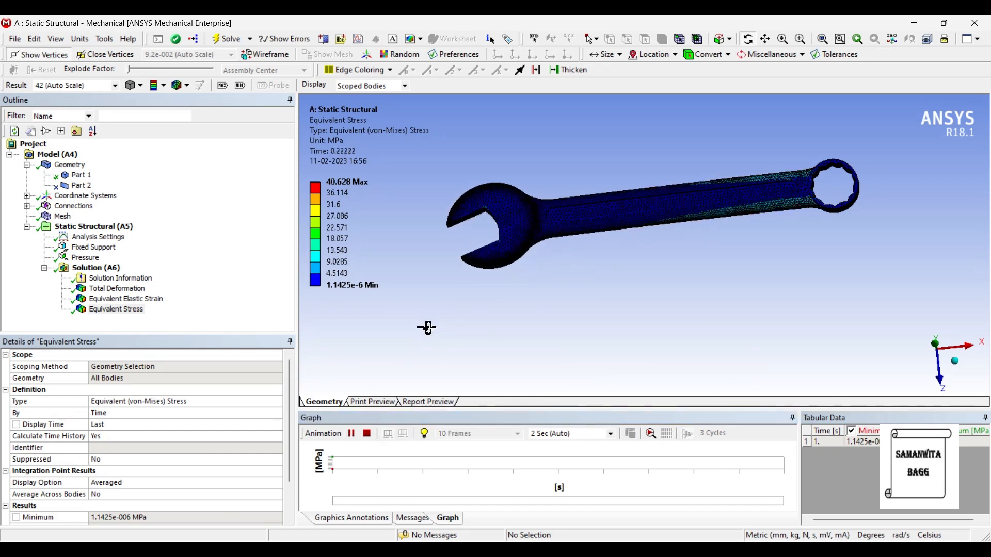
pyautogui.click(351, 434)
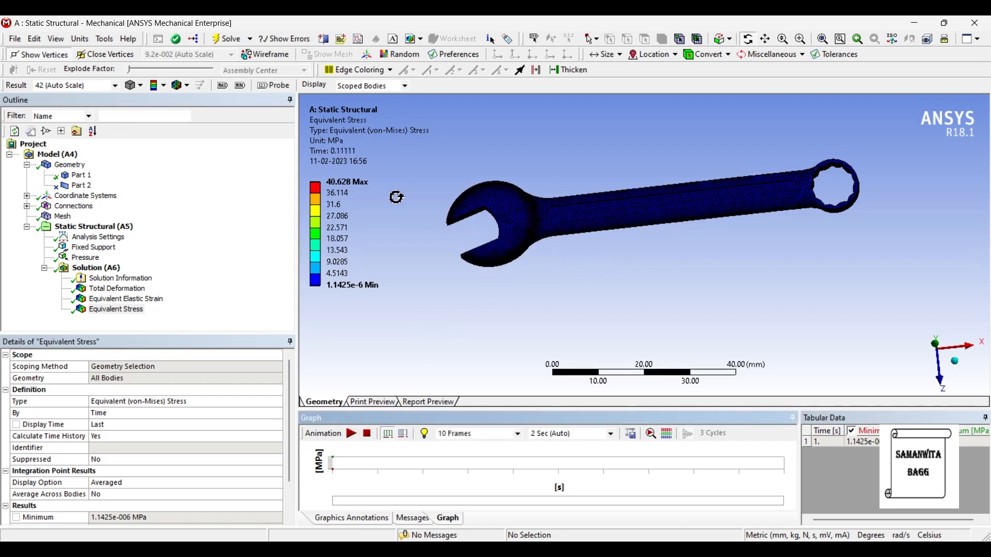
pyautogui.moveTo(722, 201); pyautogui.dragTo(787, 268)
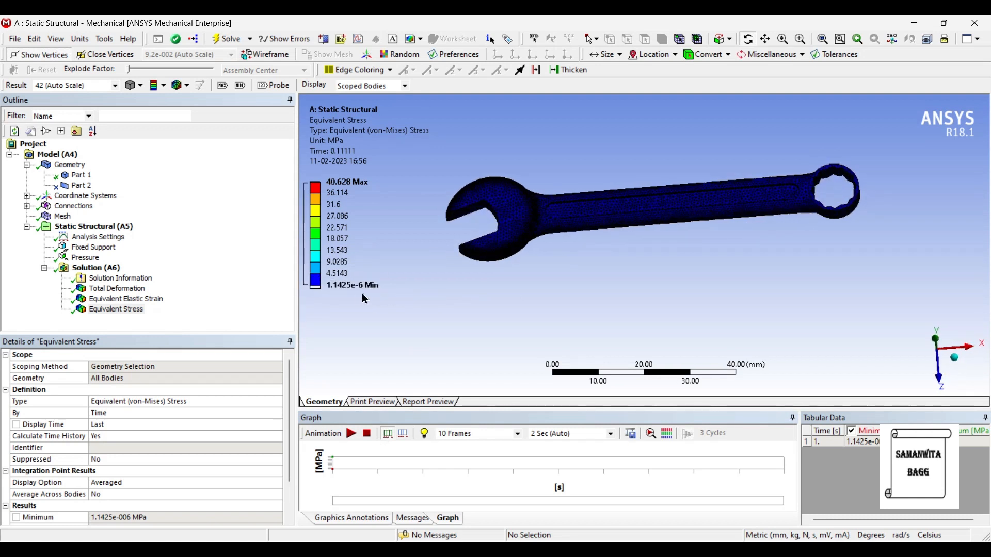
pyautogui.scroll(1, 565, 217)
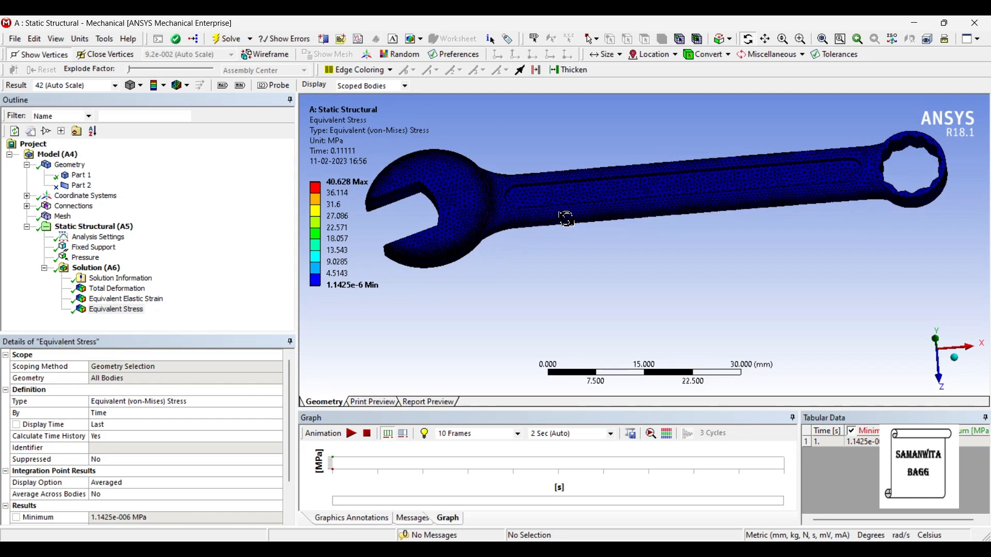
pyautogui.scroll(-1, 477, 230)
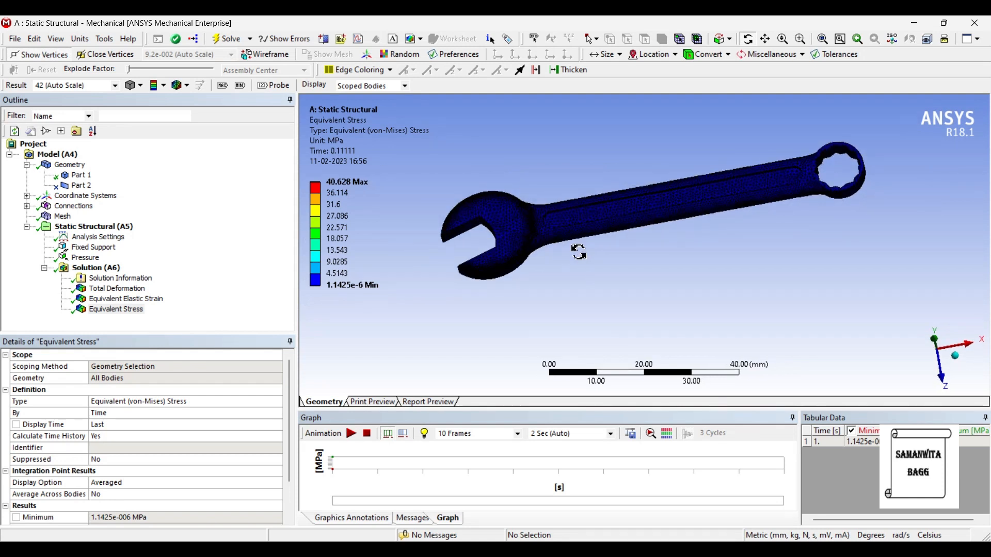
pyautogui.moveTo(580, 252); pyautogui.dragTo(551, 237)
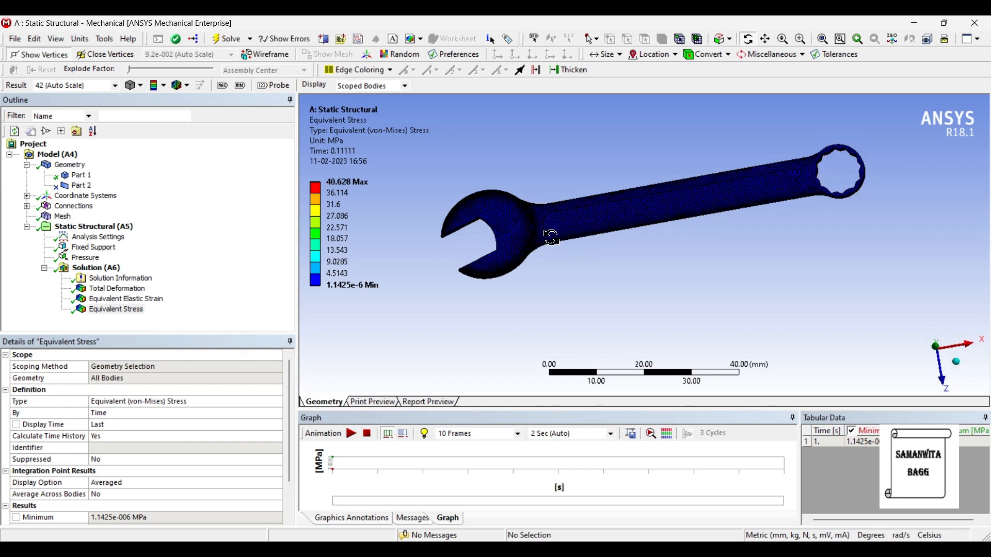